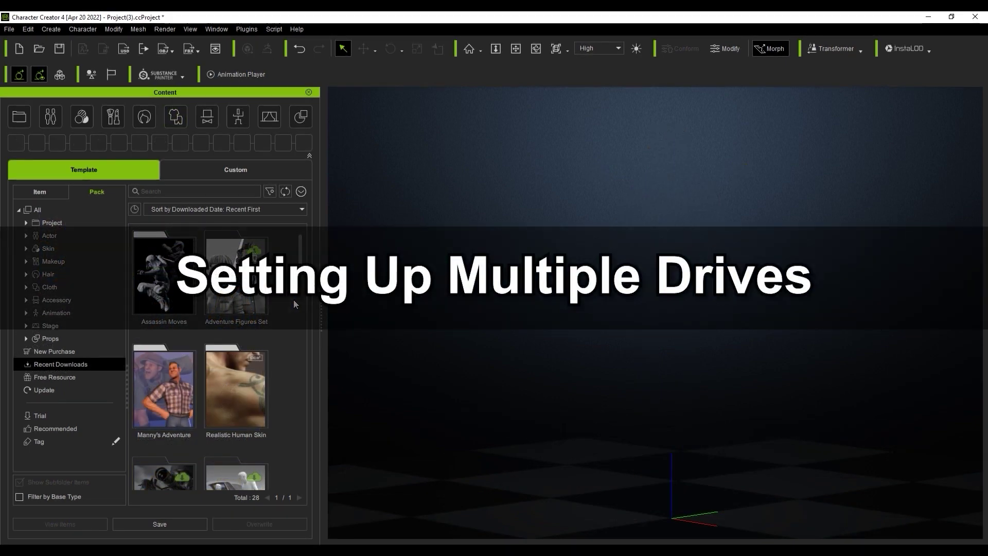
Step: In Manny's Adventure, use Find File to locate the Manny_SHIRT cloth file on disk
double_click(150, 380)
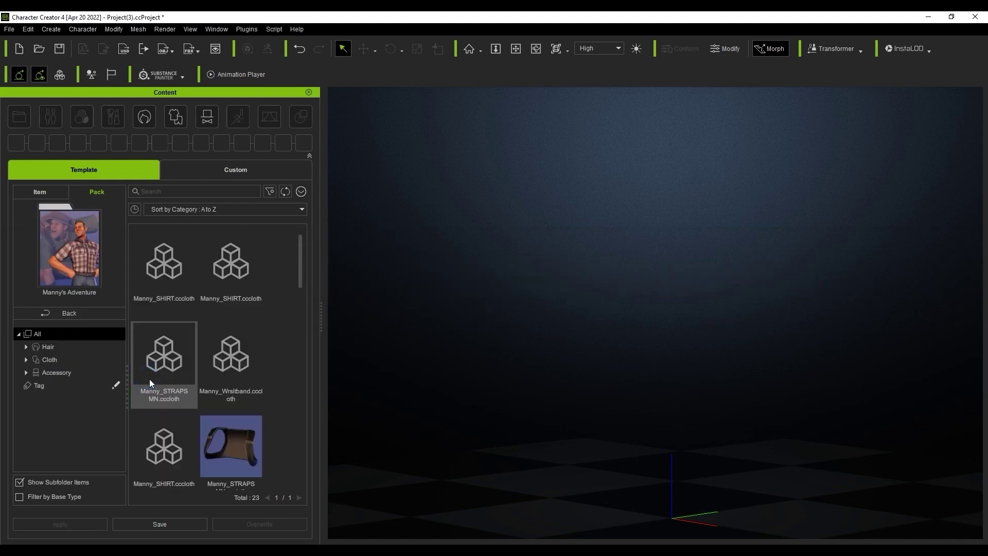
left_click(162, 285)
right_click(162, 284)
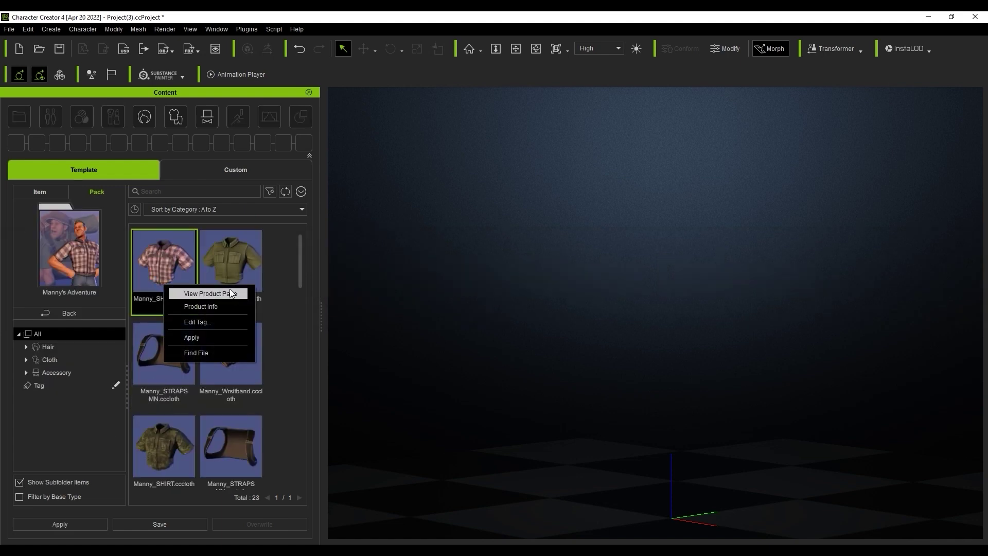
left_click(211, 353)
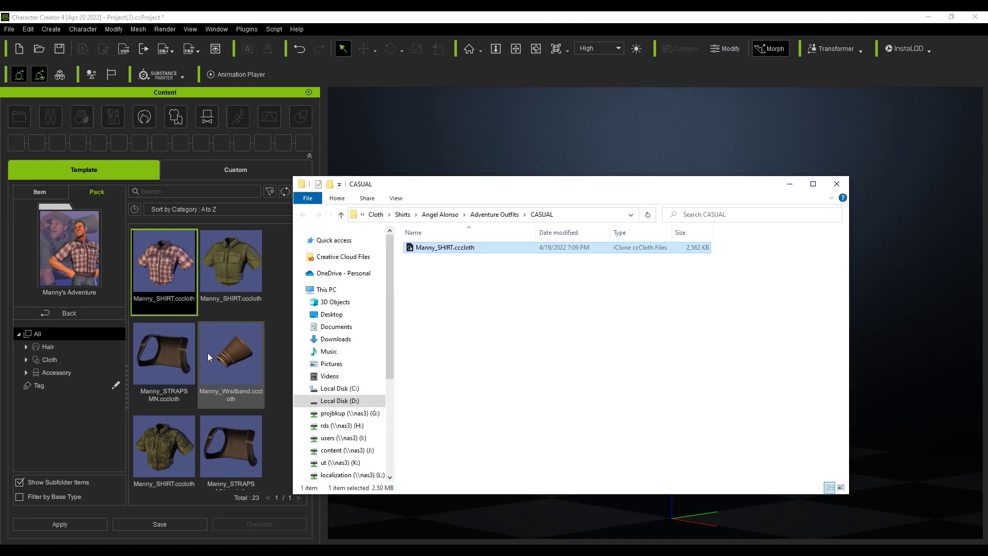
Step: Confirm in the address bar that the path is under D:\Reallusion Content, then minimize File Explorer
left_click(473, 322)
left_click(571, 211)
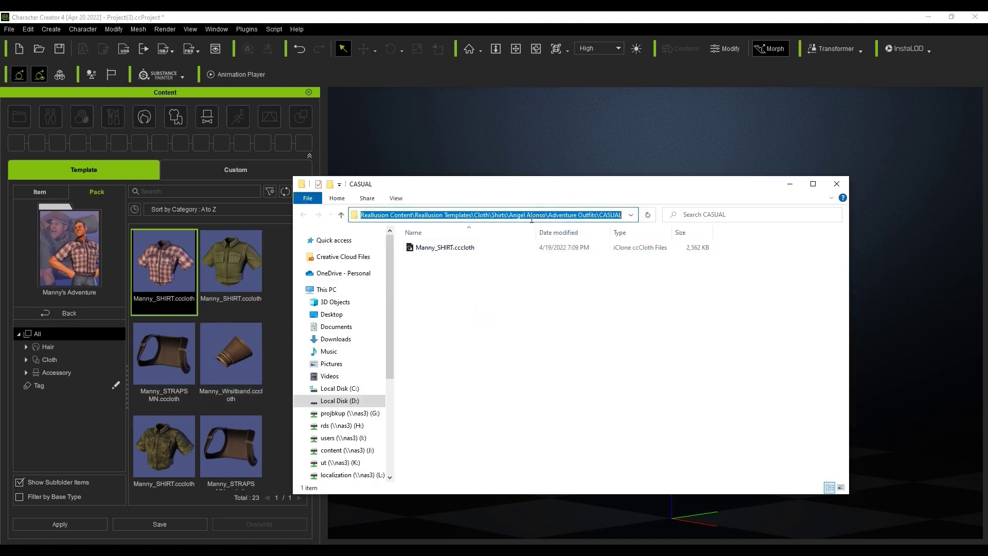
left_click(499, 216)
left_click_drag(399, 212, 355, 215)
left_click(369, 215)
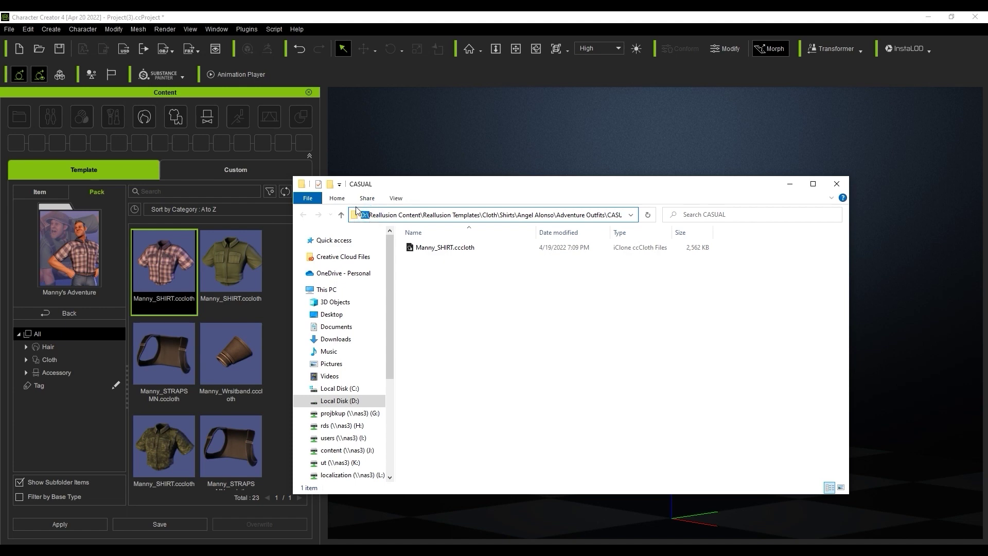
left_click(788, 184)
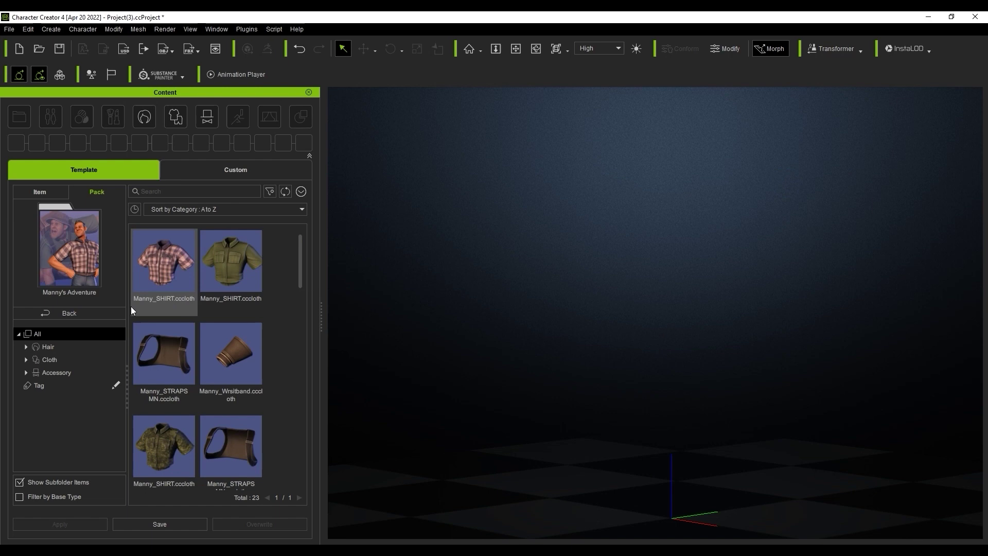
Step: Return to the full pack list and bring up the content folder Settings
left_click(110, 311)
left_click(301, 192)
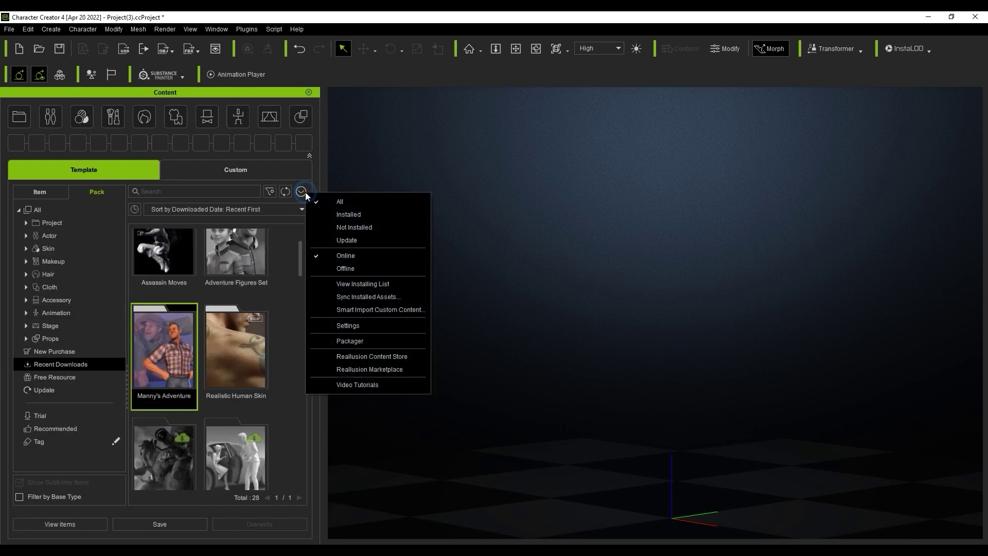
left_click(358, 328)
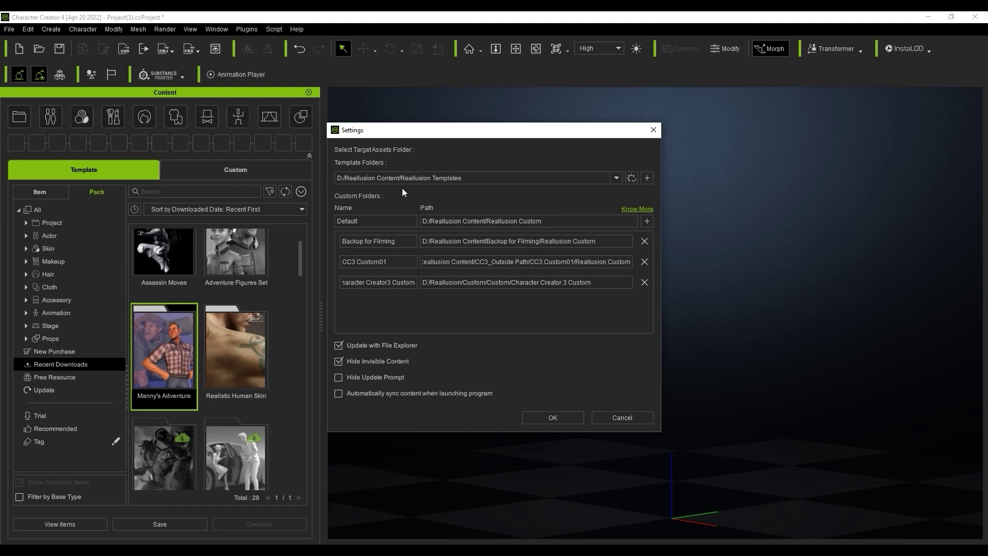
left_click(615, 178)
left_click(511, 158)
Step: Add C:\Reallusion Content as the template folder and apply the settings with OK
left_click(646, 179)
left_click(637, 163)
type("C:\\Reallusion Content")
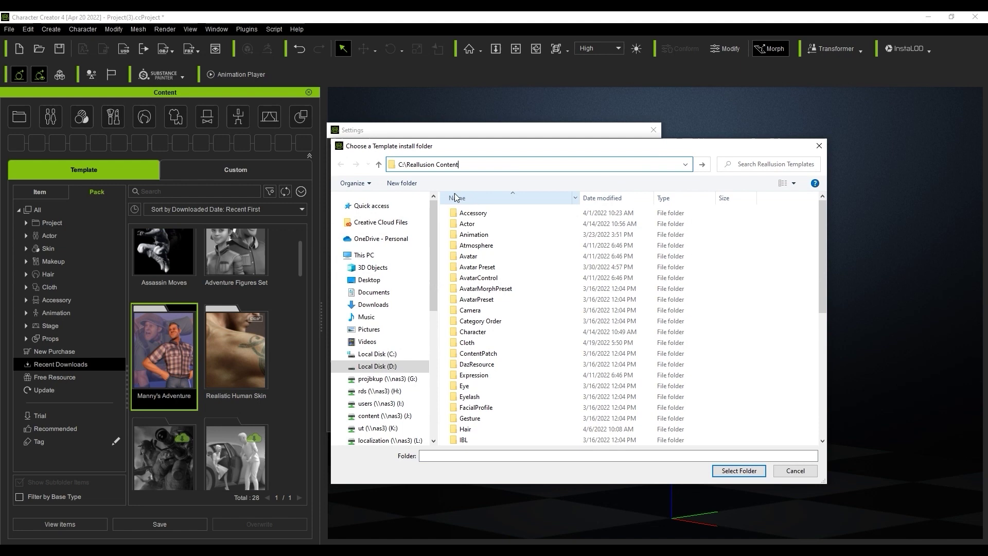
key("Return")
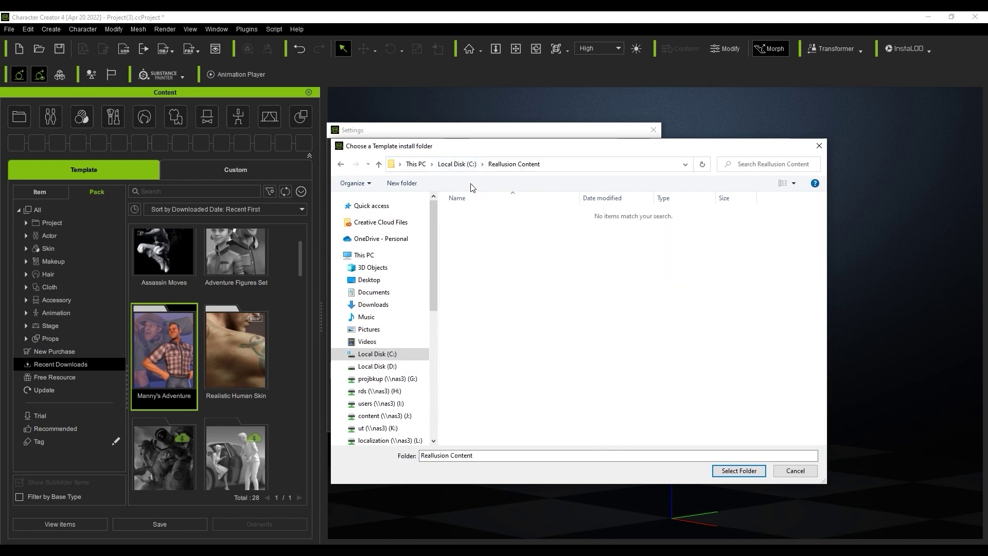
left_click(721, 470)
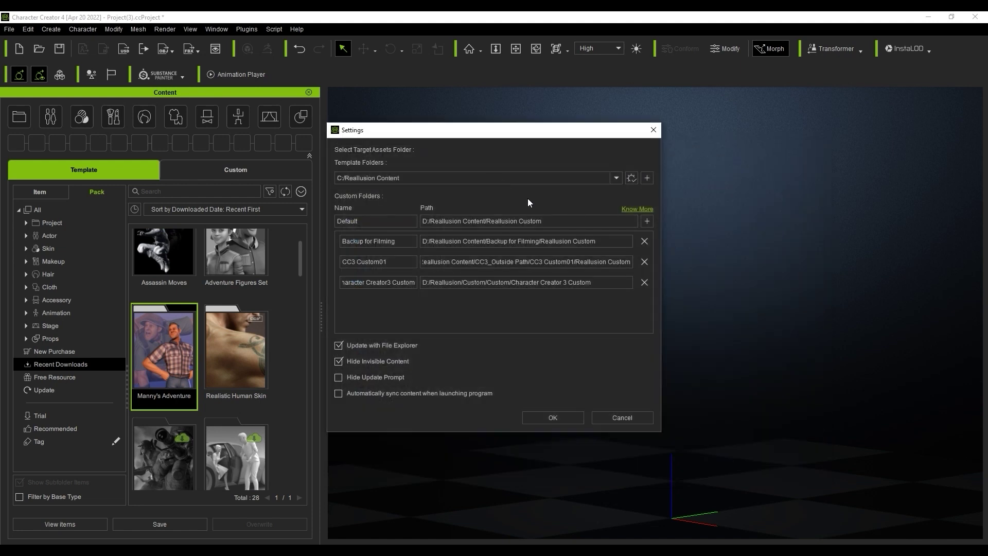
left_click(612, 182)
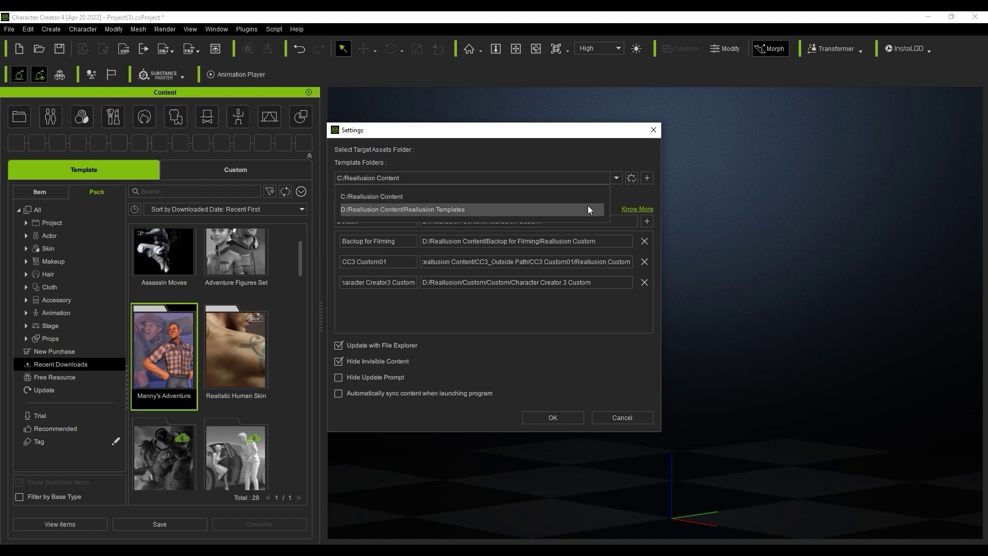
left_click(584, 196)
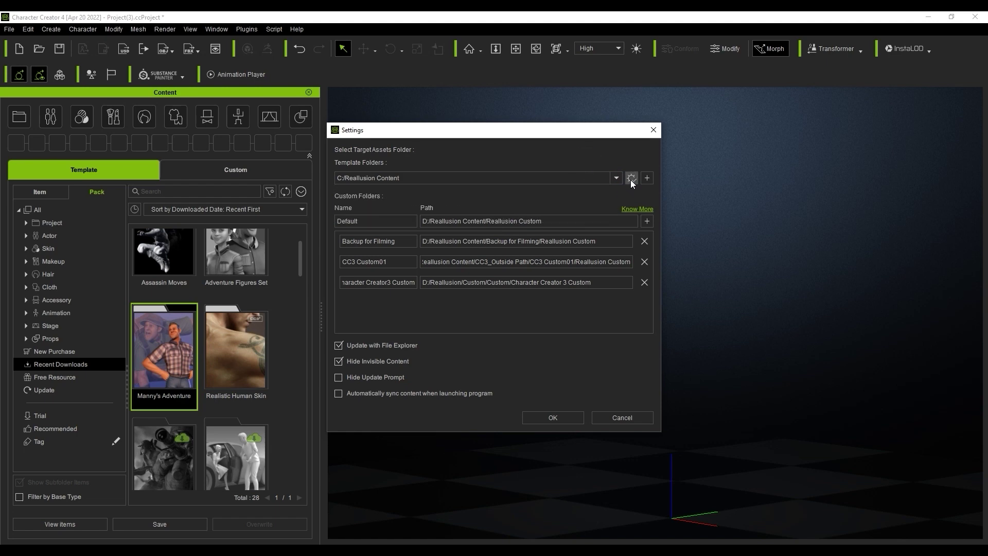
left_click(570, 415)
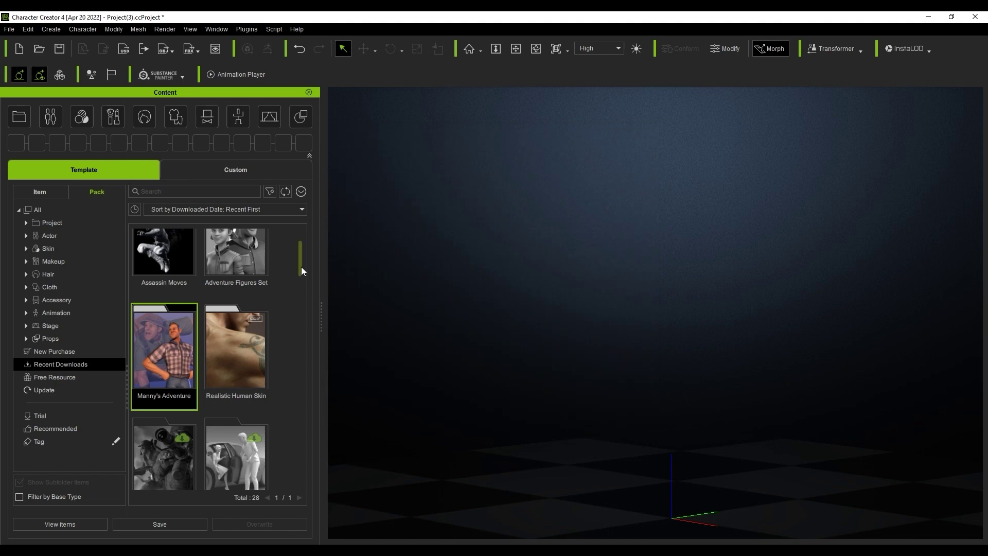
Step: Open the Adventure Figures Set pack and use Find File to locate the DEMARCO avatar on disk
left_click_drag(301, 266, 300, 255)
left_click(230, 275)
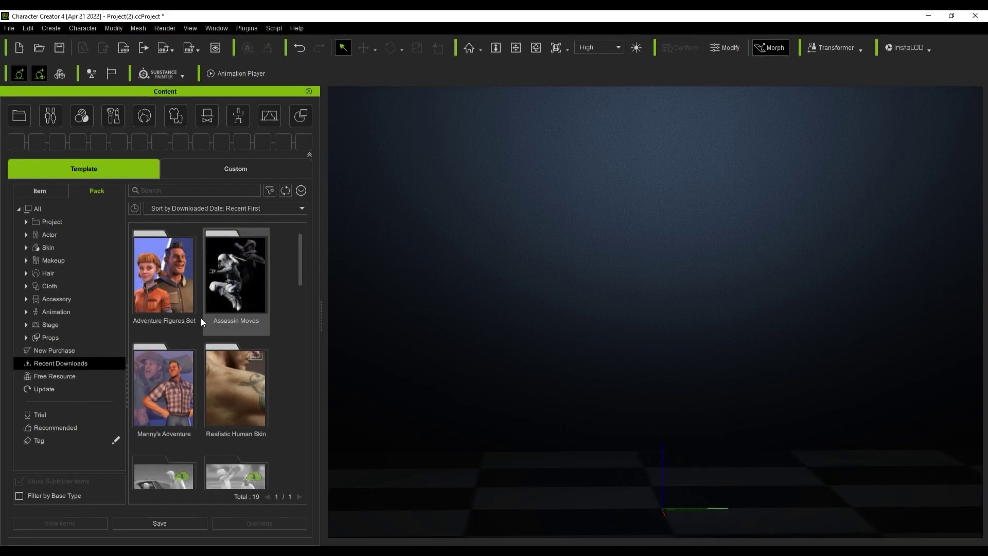
left_click(160, 276)
double_click(159, 276)
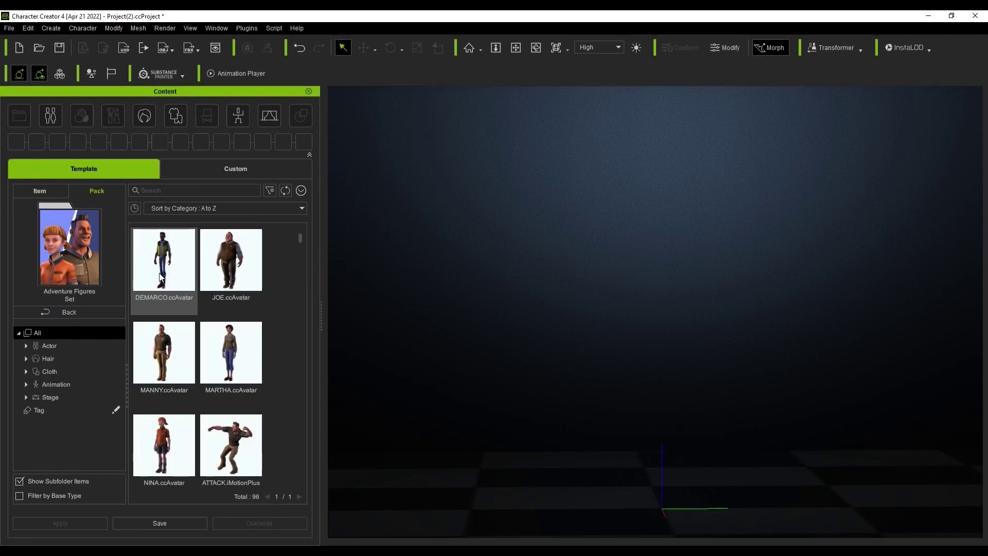
right_click(159, 276)
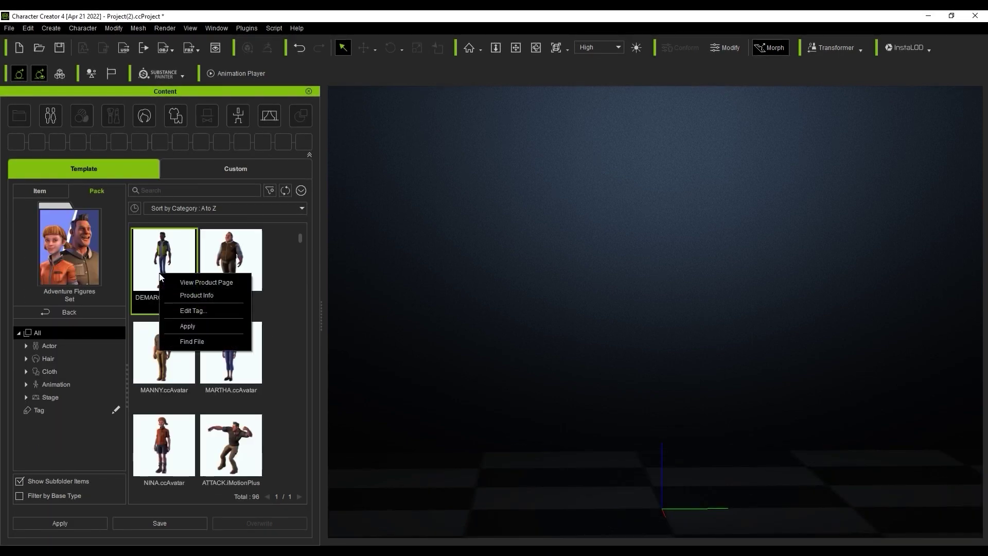
left_click(200, 345)
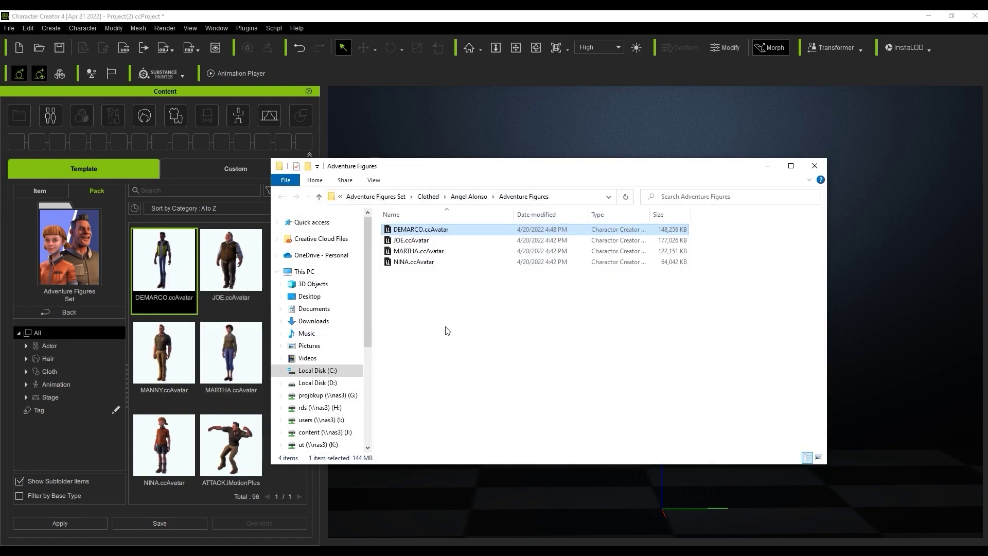
Step: Show Large icons, confirm the path starts with C:\Reallusion Content, and minimize Explorer
left_click(446, 330)
left_click(818, 457)
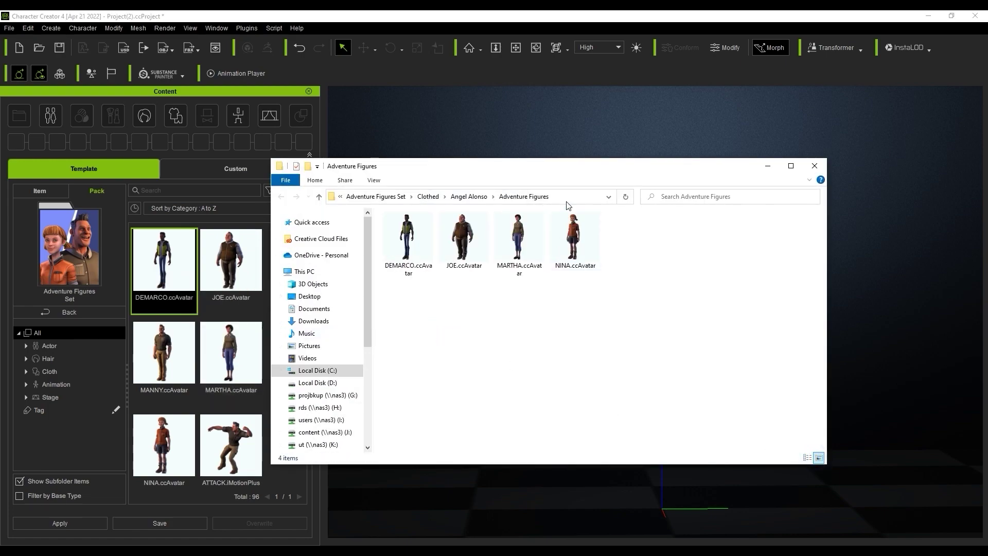
left_click(396, 198)
left_click_drag(396, 198, 323, 212)
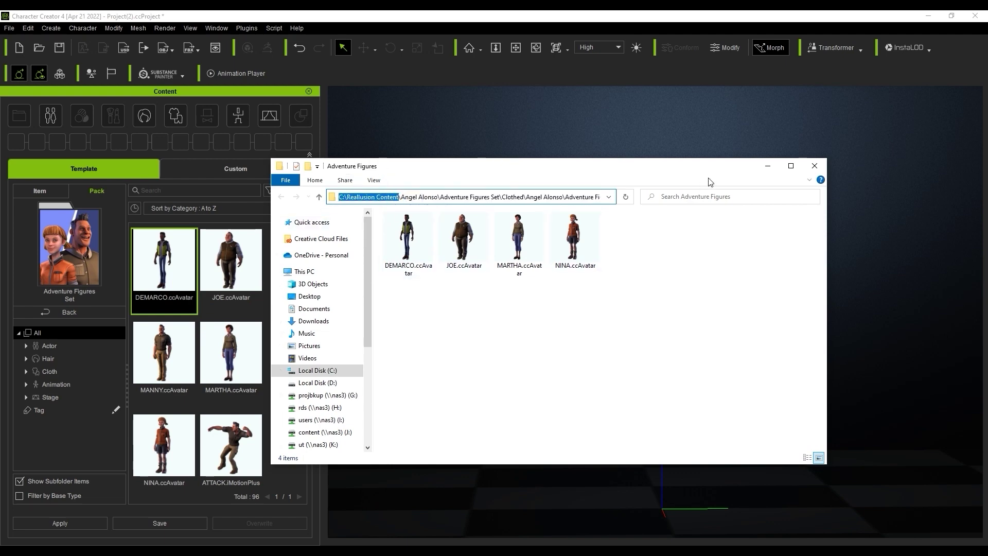
left_click(766, 167)
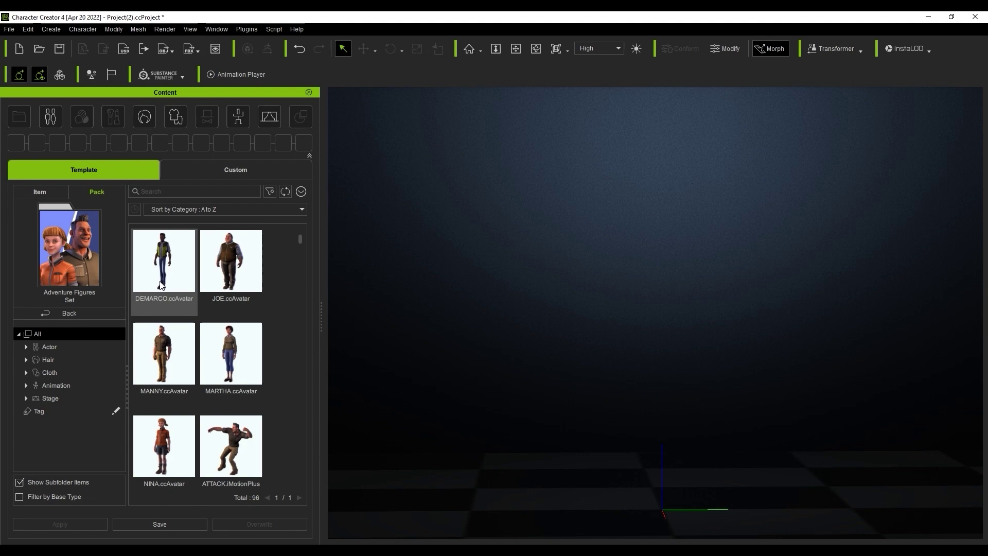
Step: Load DEMARCO and apply the TALKING.iMotionPlus animation to him, confirming with ExPlus
double_click(183, 280)
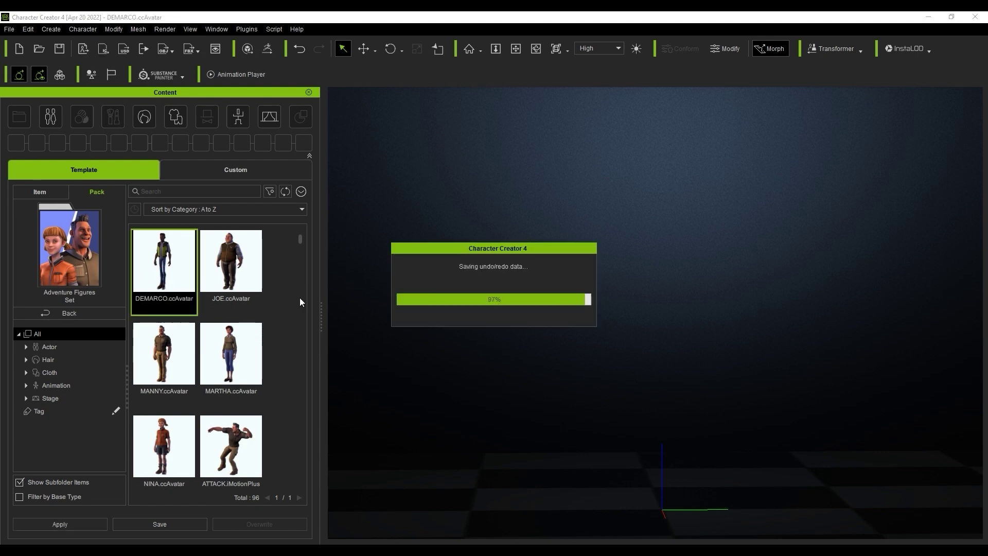
right_click_drag(525, 351, 381, 360)
left_click(51, 385)
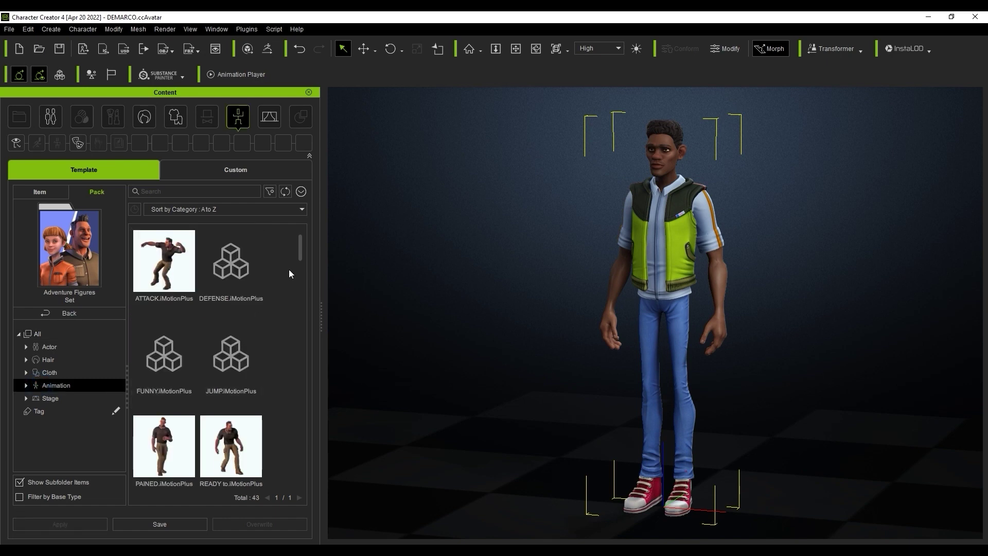
left_click_drag(299, 255, 301, 300)
left_click(230, 355)
left_click_drag(367, 402, 653, 284)
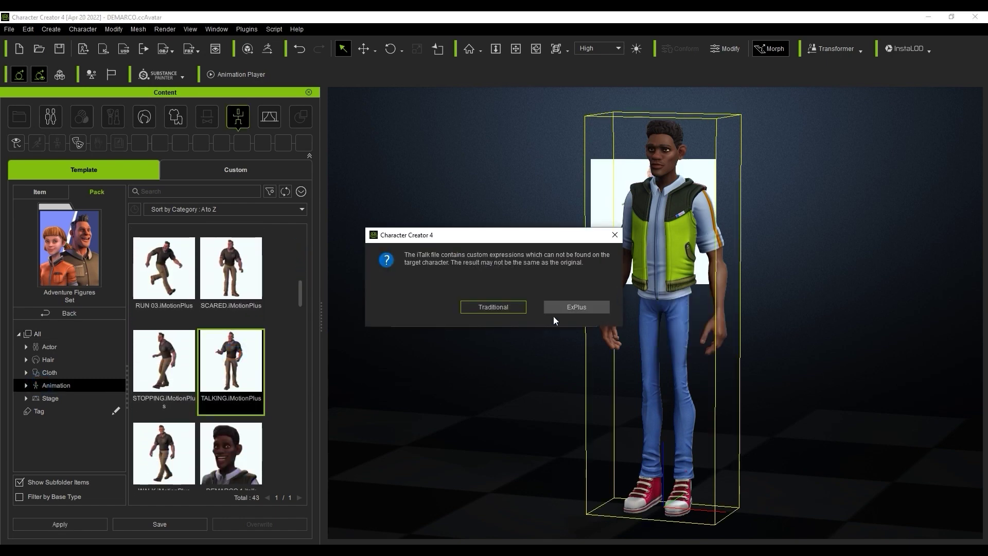
left_click(557, 307)
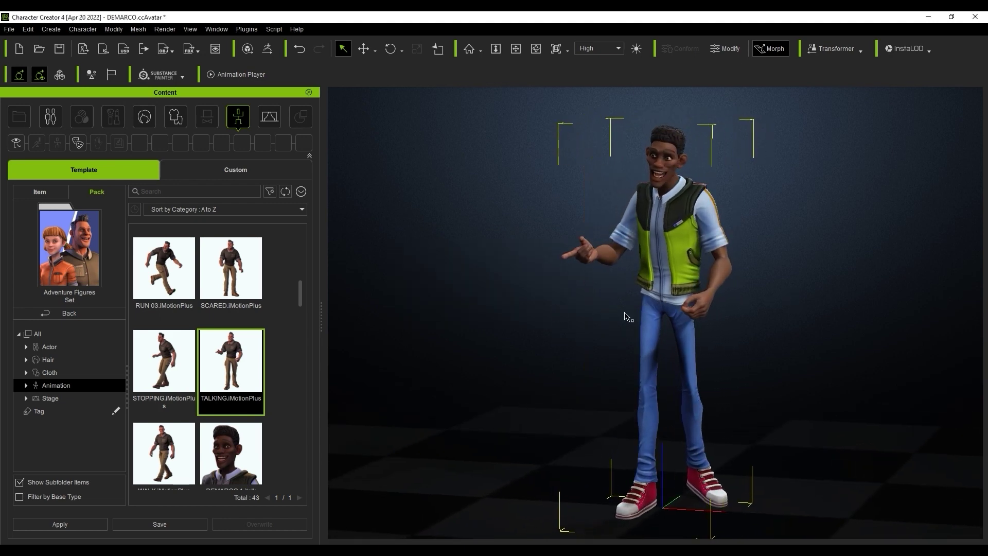
Step: Search the content library for 'adventure' and then 'assassin moves', clearing each search
left_click(165, 194)
type("adventure")
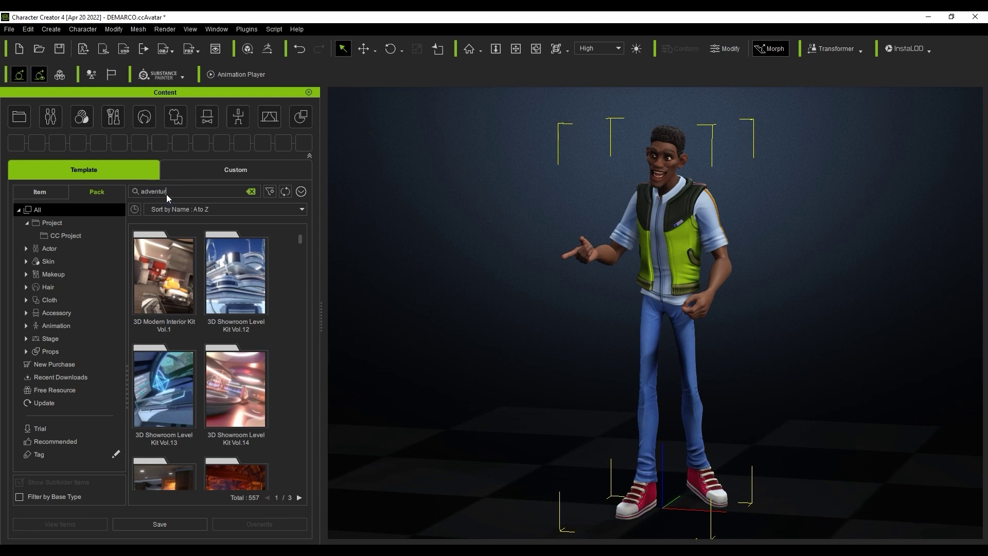
left_click(250, 191)
type("assassin moves")
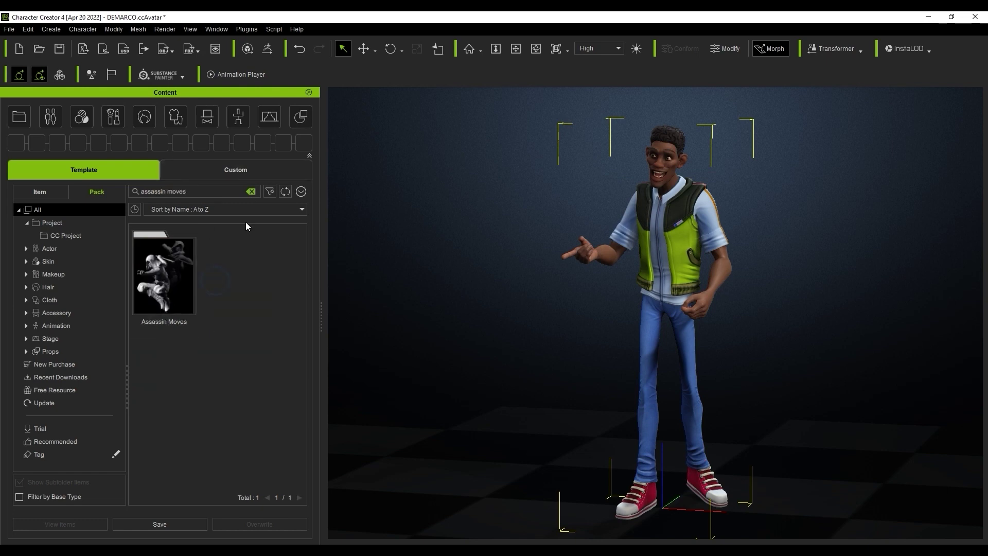
left_click(252, 192)
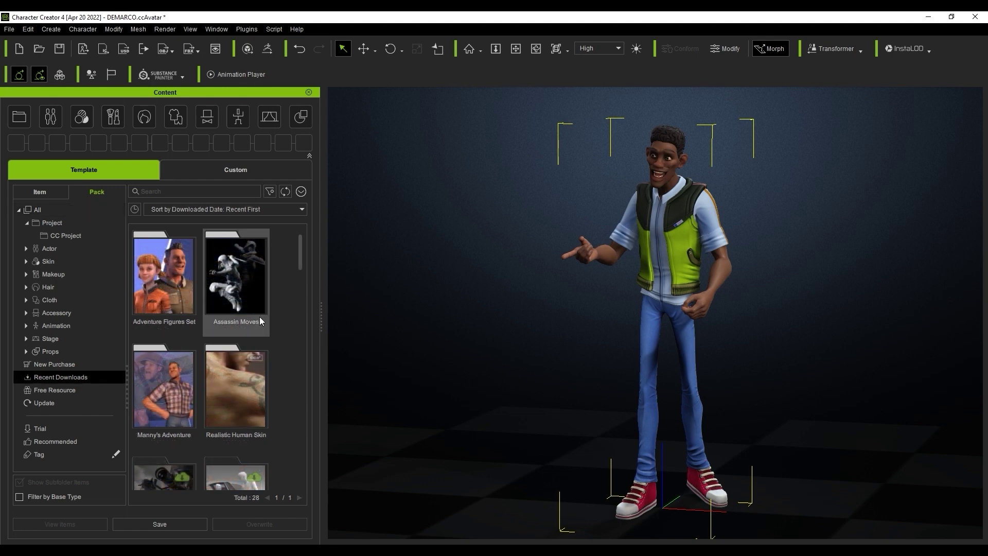
double_click(236, 289)
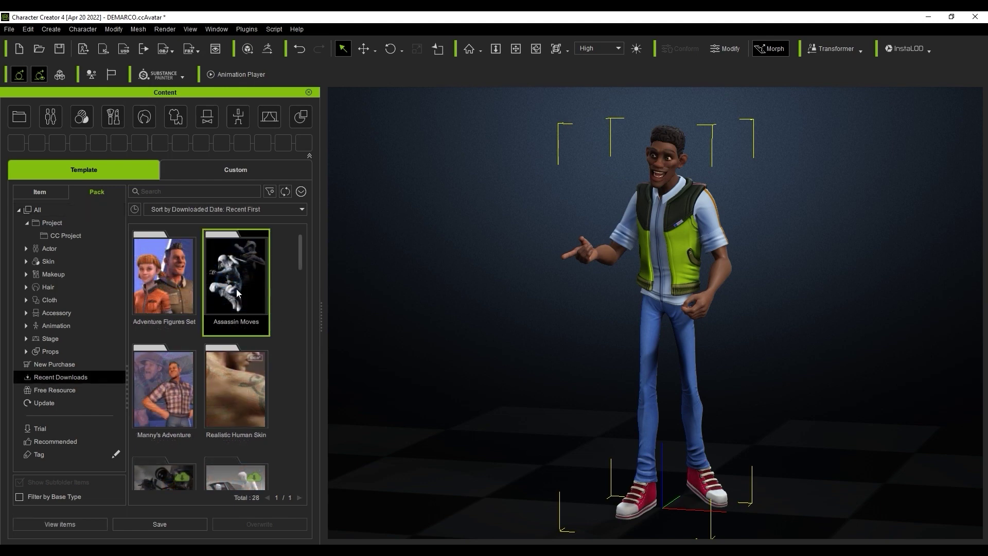
right_click(224, 283)
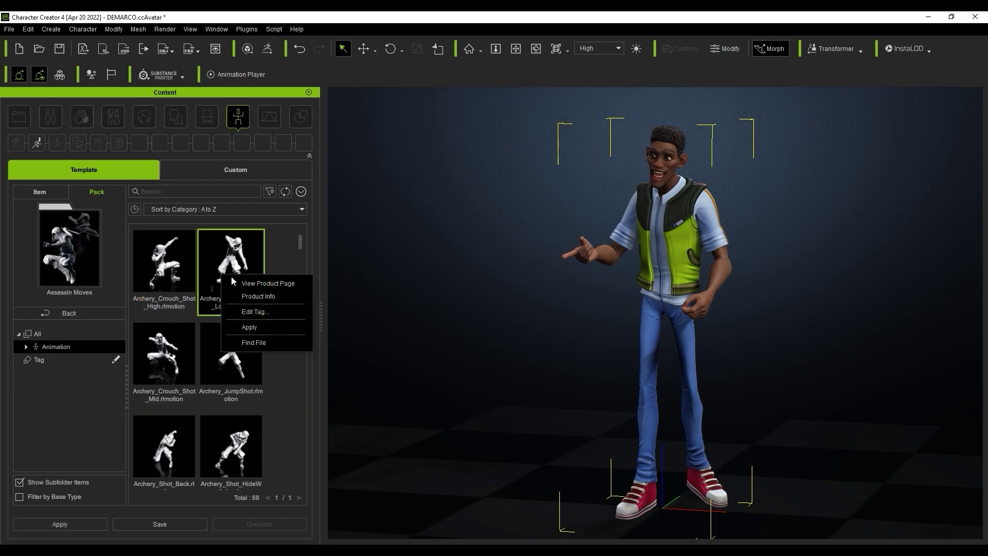
left_click(254, 341)
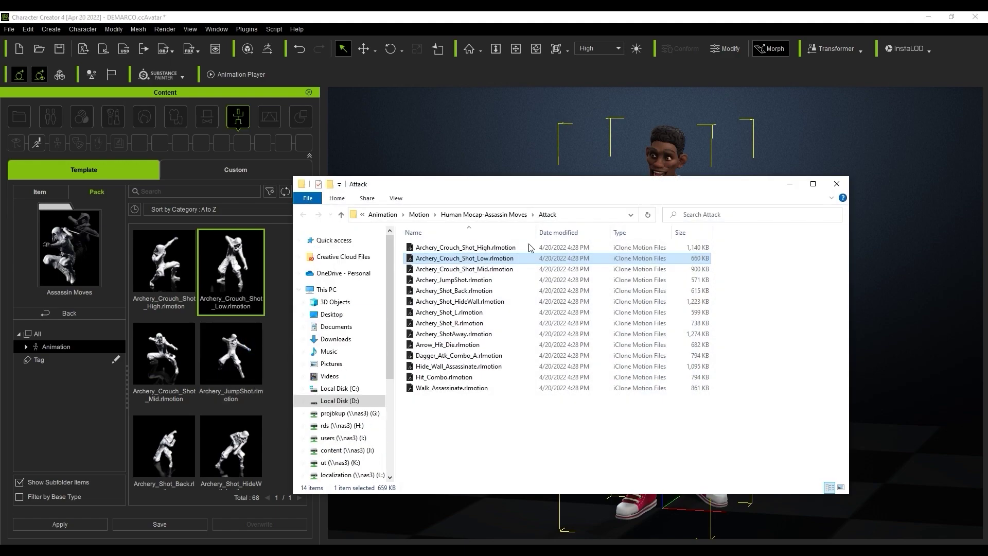
left_click(568, 215)
left_click_drag(402, 215, 319, 226)
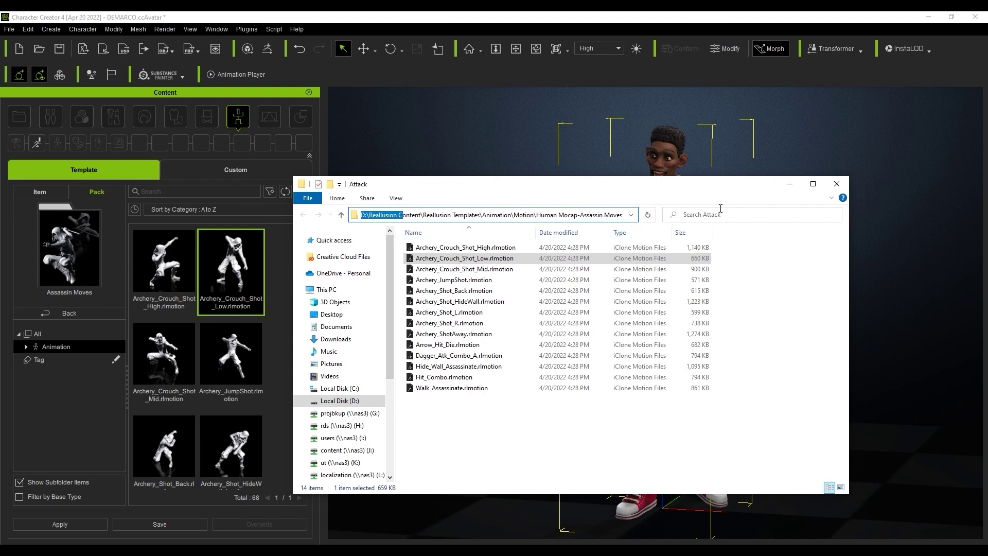
left_click(836, 184)
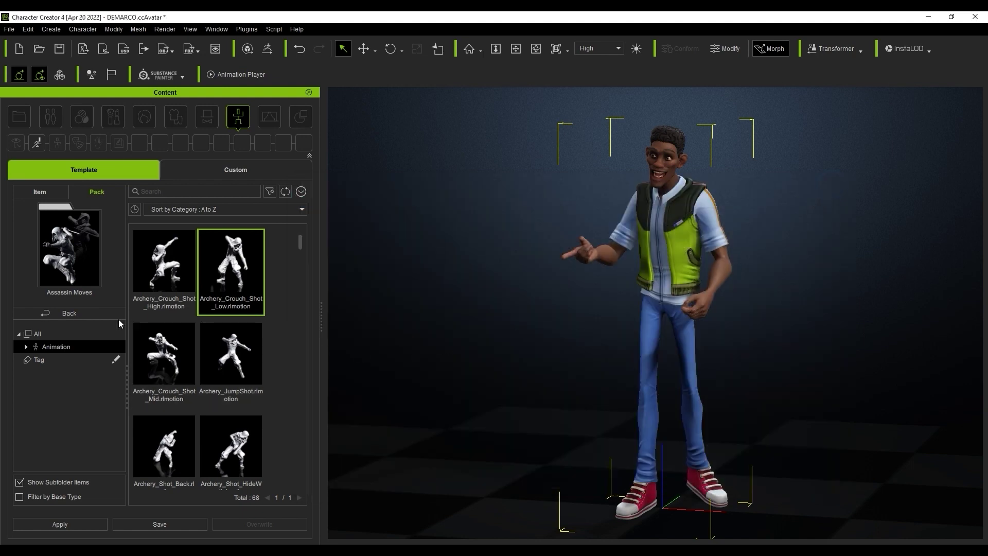
left_click(100, 315)
Step: Use Move Location on Assassin Moves with destination C:/Reallusion Content and start the move
right_click(223, 288)
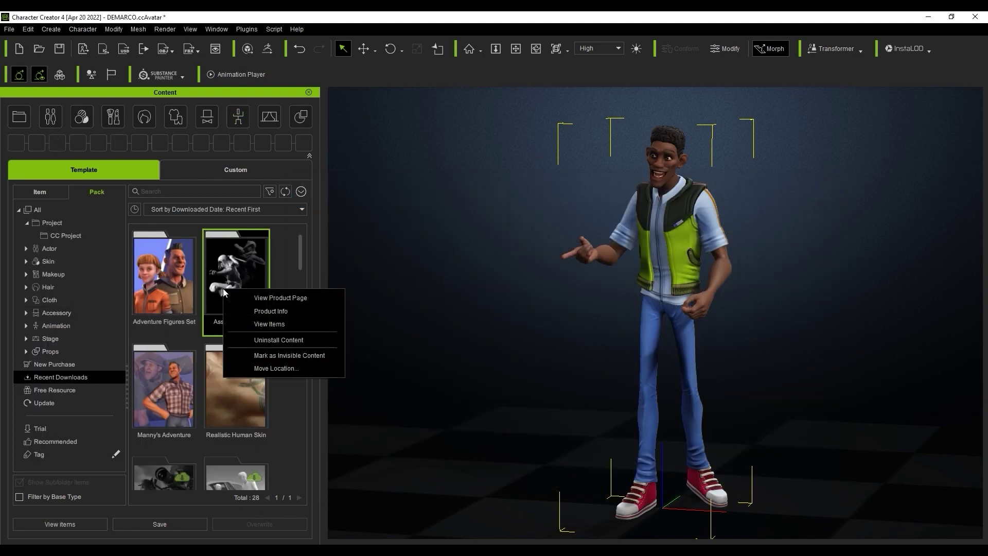
left_click(275, 369)
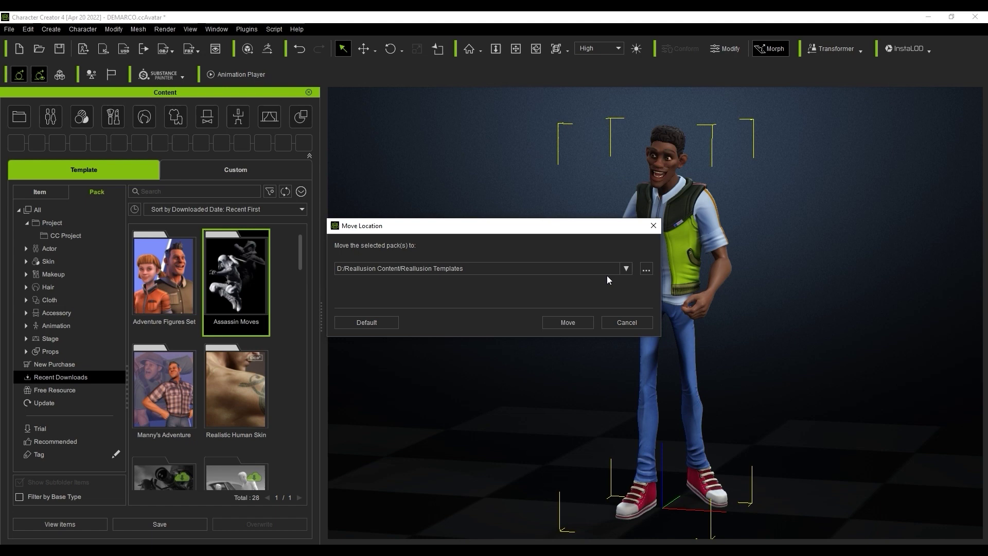
left_click(625, 268)
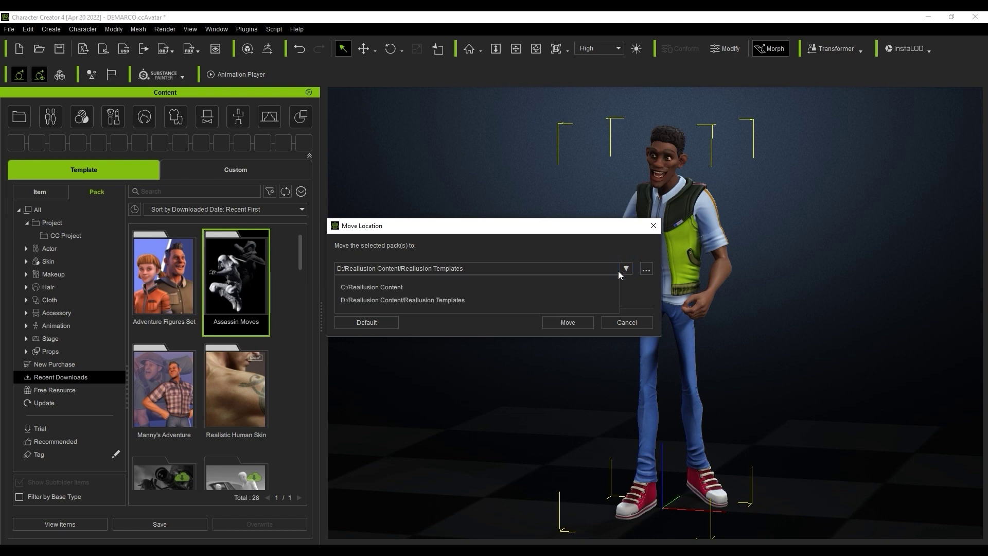
left_click(421, 287)
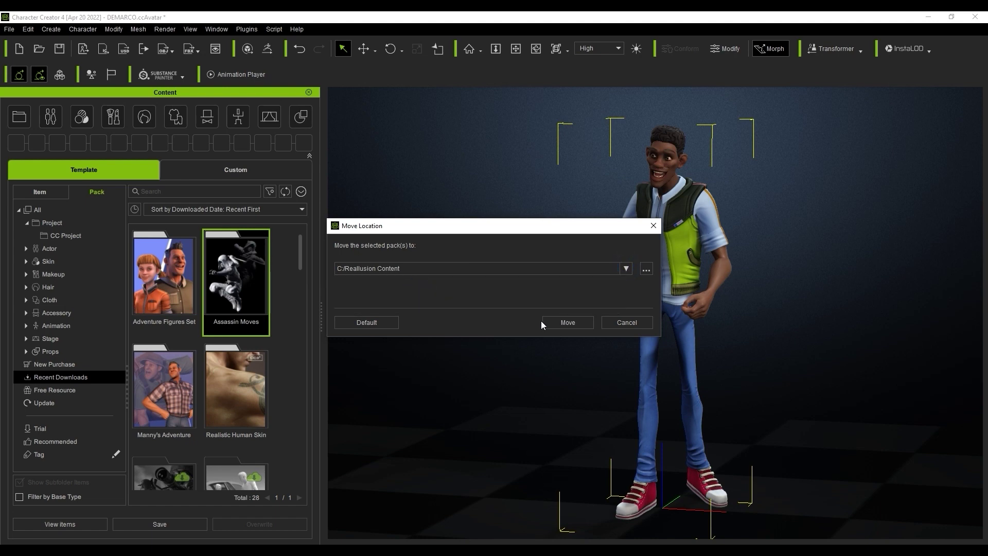
left_click(556, 323)
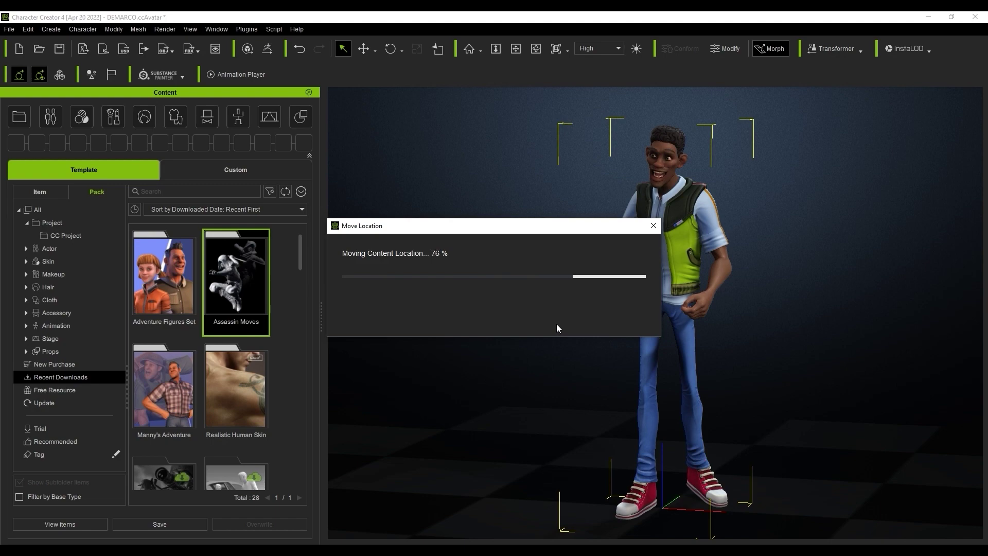
Step: Find the moved files and browse Reallusion > Assassin Moves > Human Mocap-Assassin Moves > Attack
left_click(563, 323)
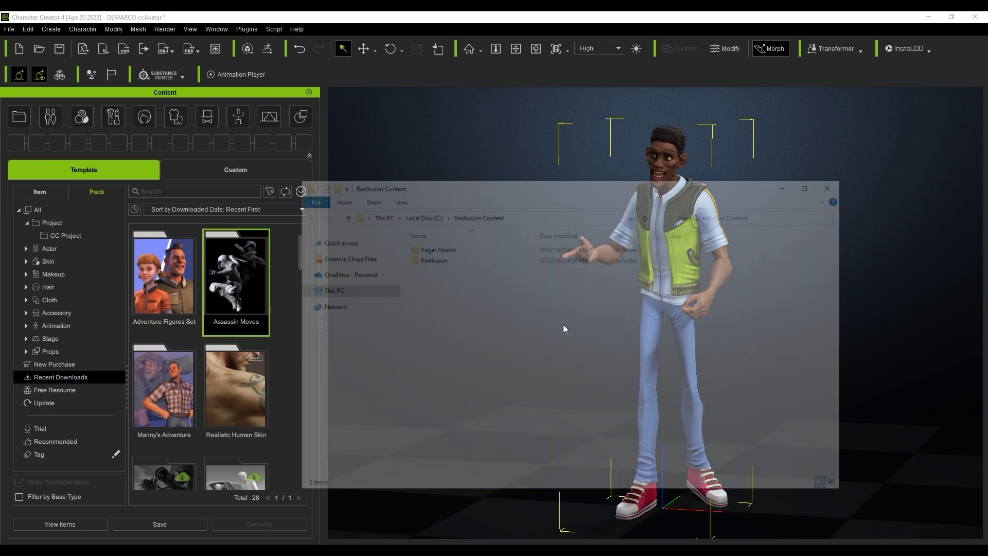
left_click(438, 259)
double_click(439, 260)
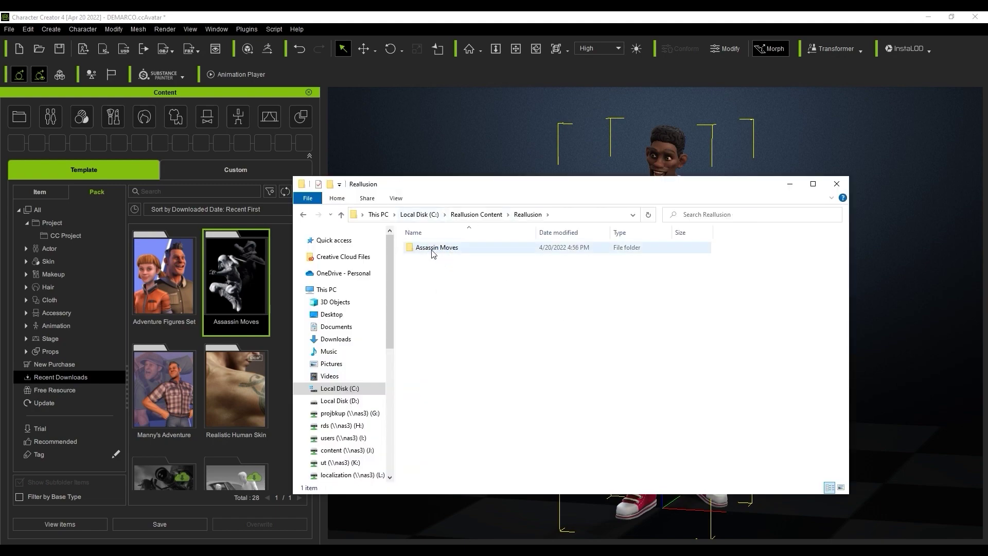
double_click(431, 248)
double_click(431, 248)
double_click(432, 248)
Step: View the Attack motions as Large icons, verify the C:\Reallusion Content path, and close Explorer
left_click(840, 487)
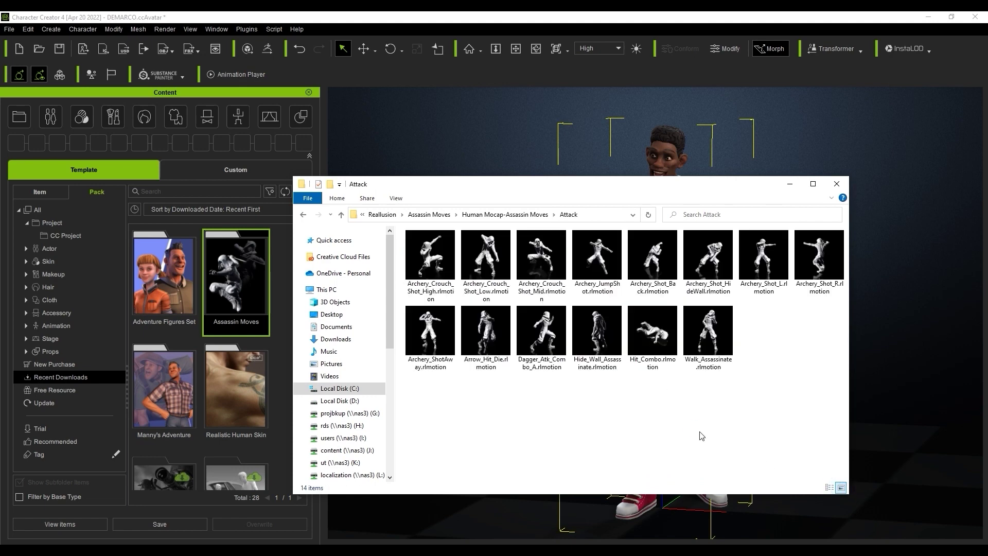
left_click(598, 214)
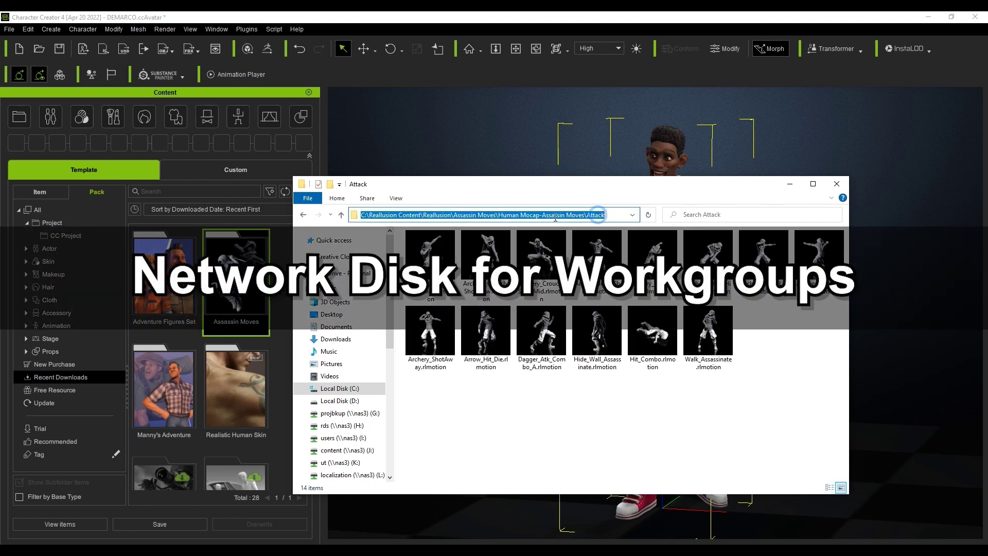
double_click(368, 215)
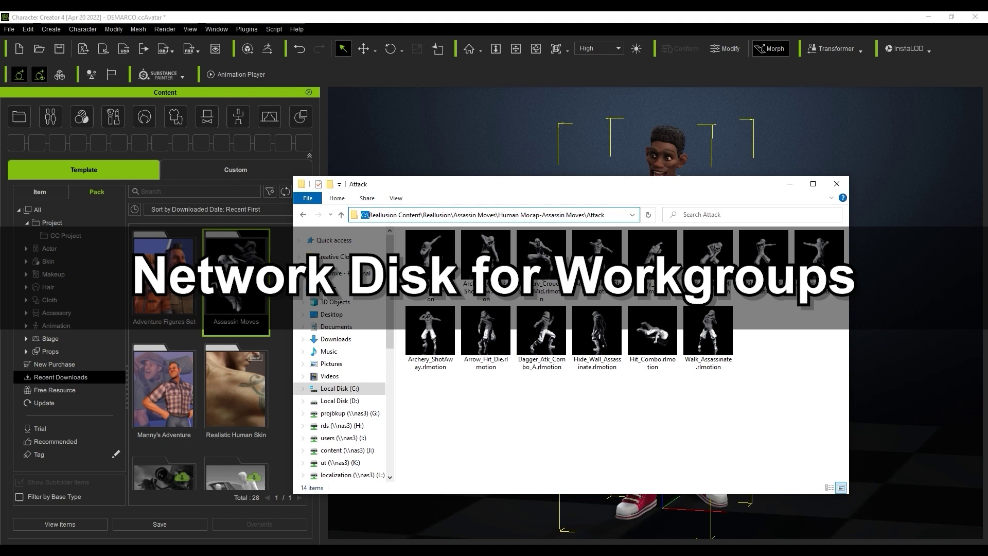
left_click(789, 184)
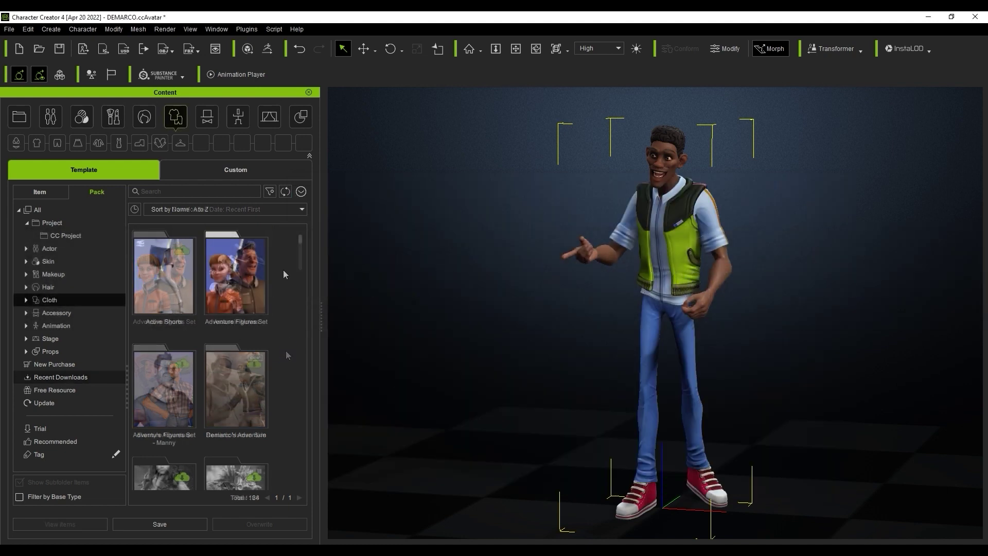
Step: In content folder Settings, add the pasted network Share Content path as template folder and confirm
left_click(301, 191)
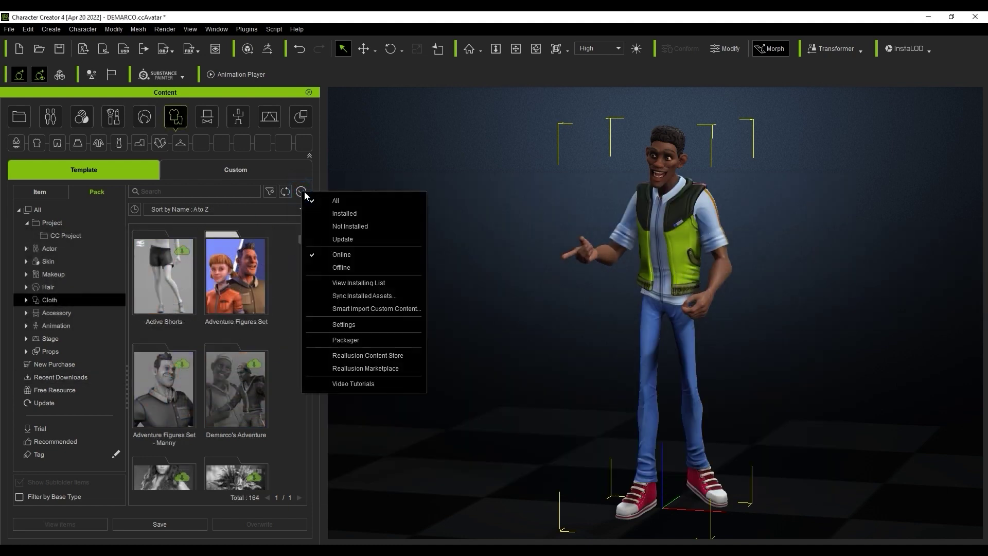
left_click(345, 325)
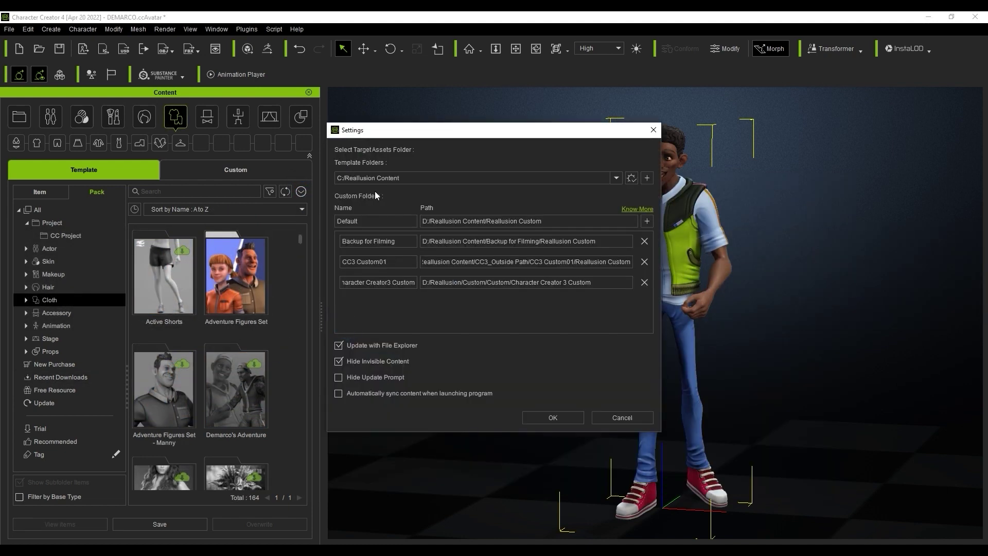
left_click(646, 178)
left_click(566, 164)
type("I:\\MaxChu\\Share Content")
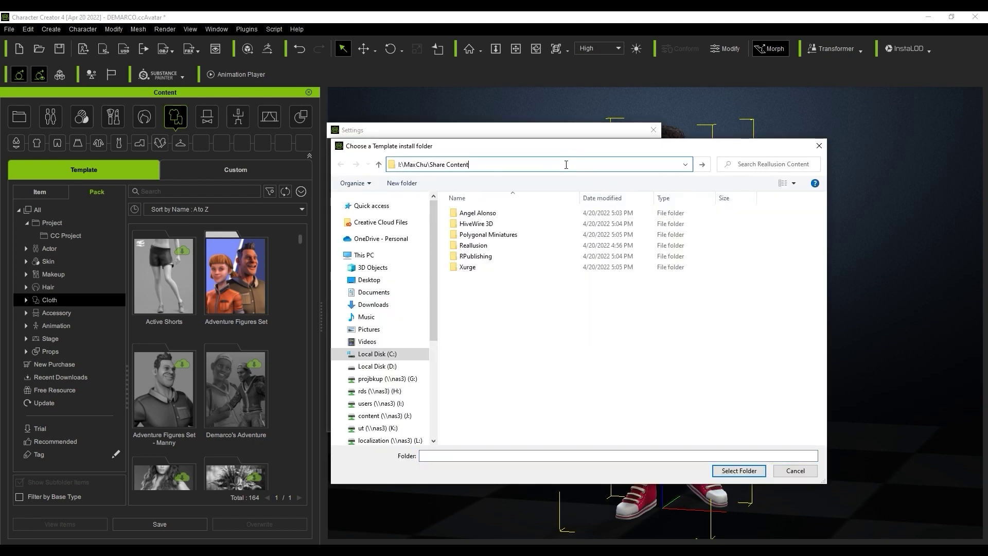
key("Return")
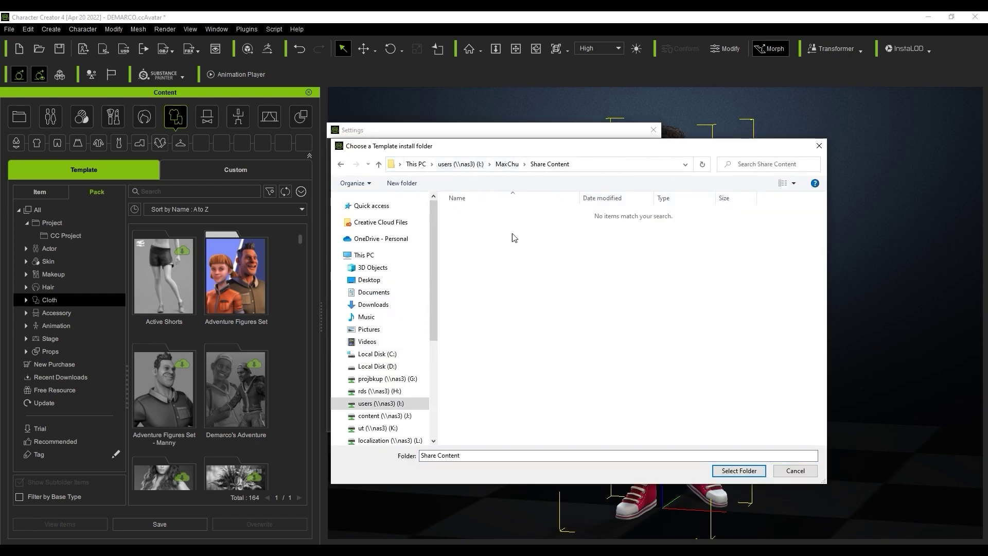
key("Return")
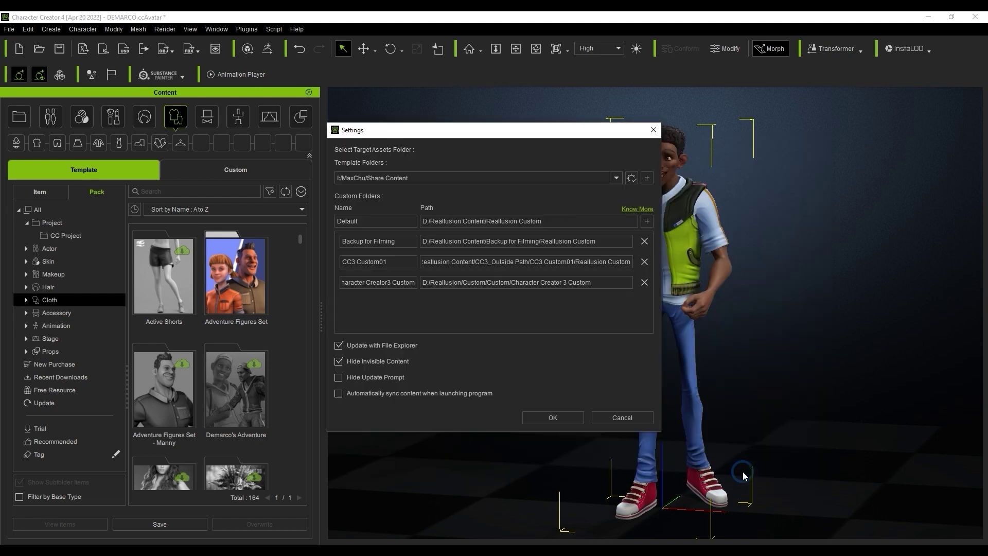
left_click(551, 418)
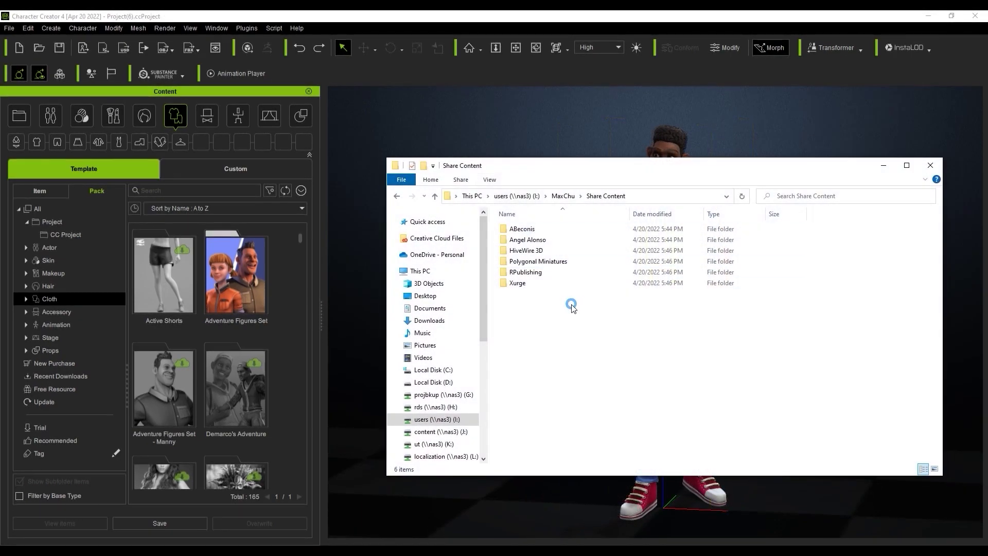
Step: Browse Angel Alonso > Demarco's Adventure > Angel Alonso > Adventure Outfits, then minimize Explorer
double_click(530, 240)
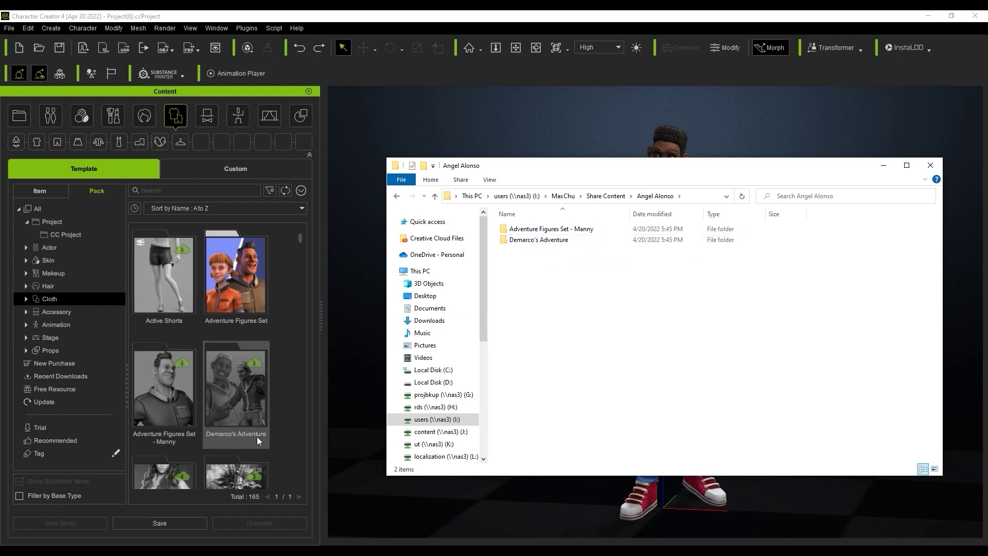
double_click(569, 239)
double_click(566, 230)
double_click(533, 229)
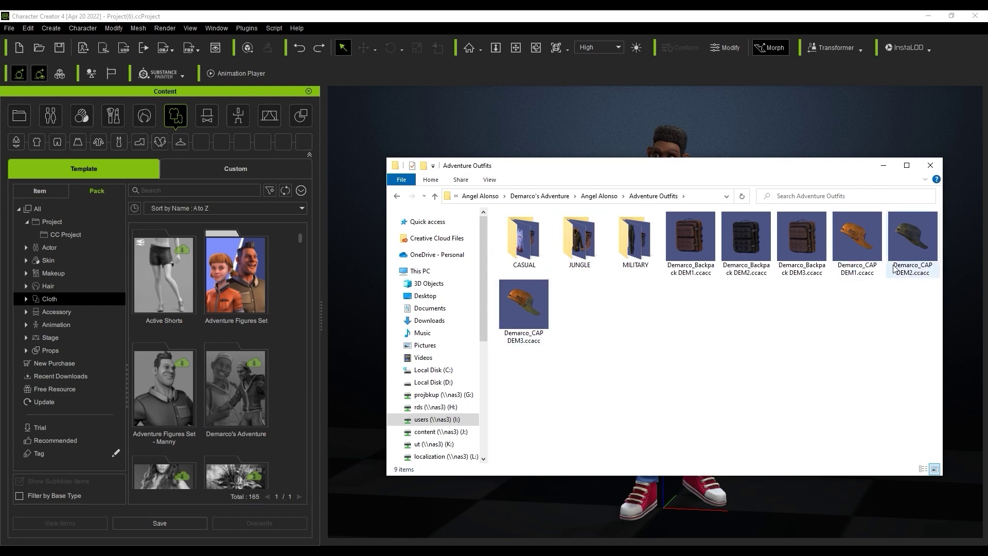
left_click(883, 165)
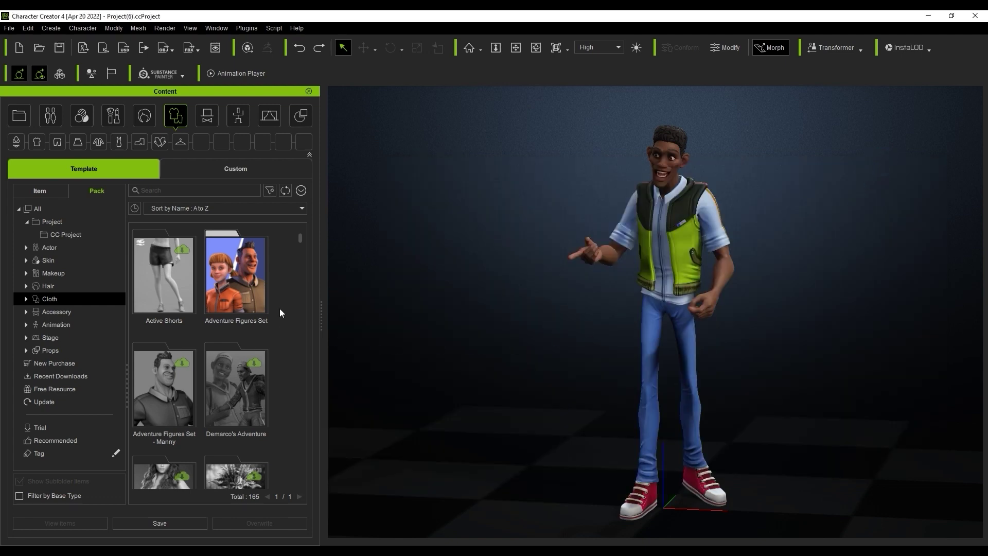
Step: Run Sync Installed Assets using the pasted Share Content path as the specific path
left_click(301, 190)
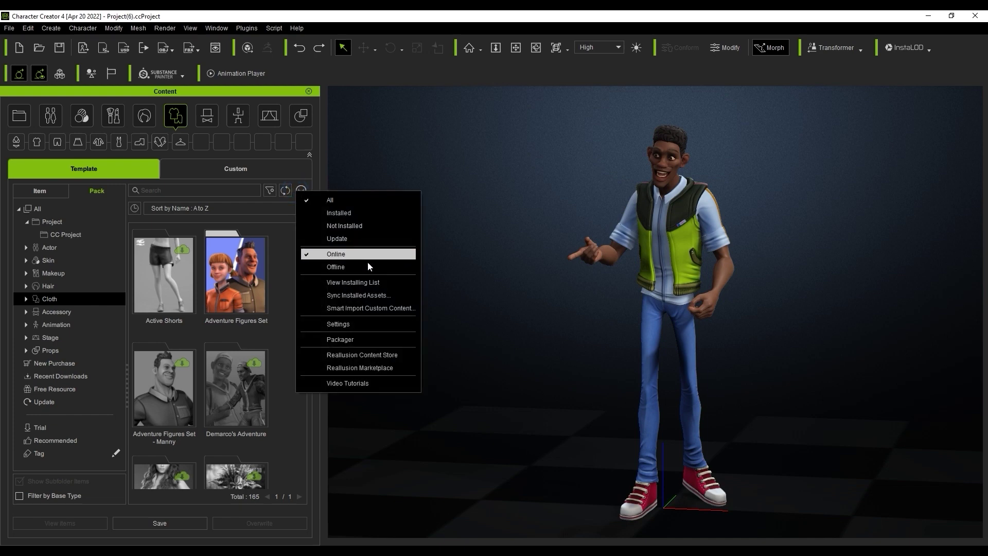
left_click(377, 296)
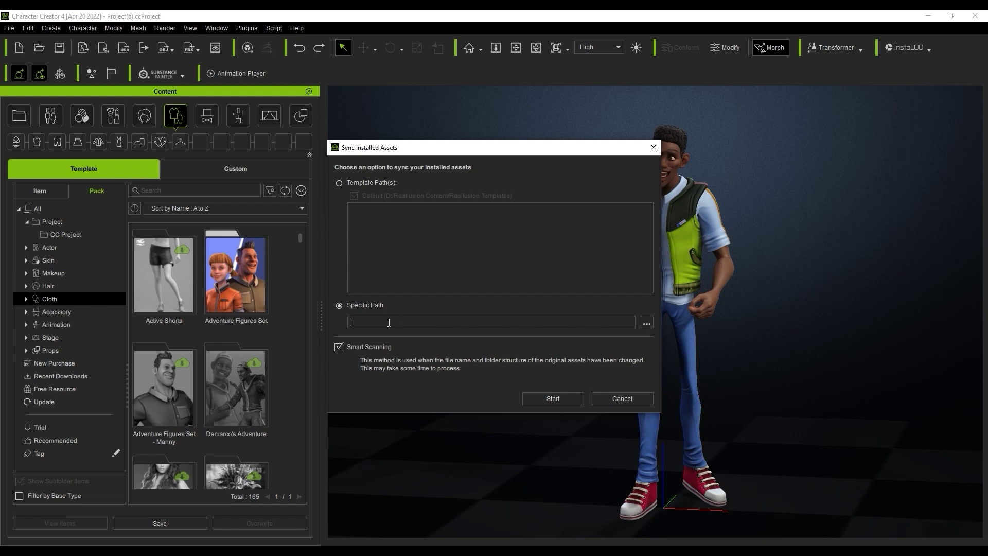
type("I:\\MaxChu\\Share Content")
left_click(534, 398)
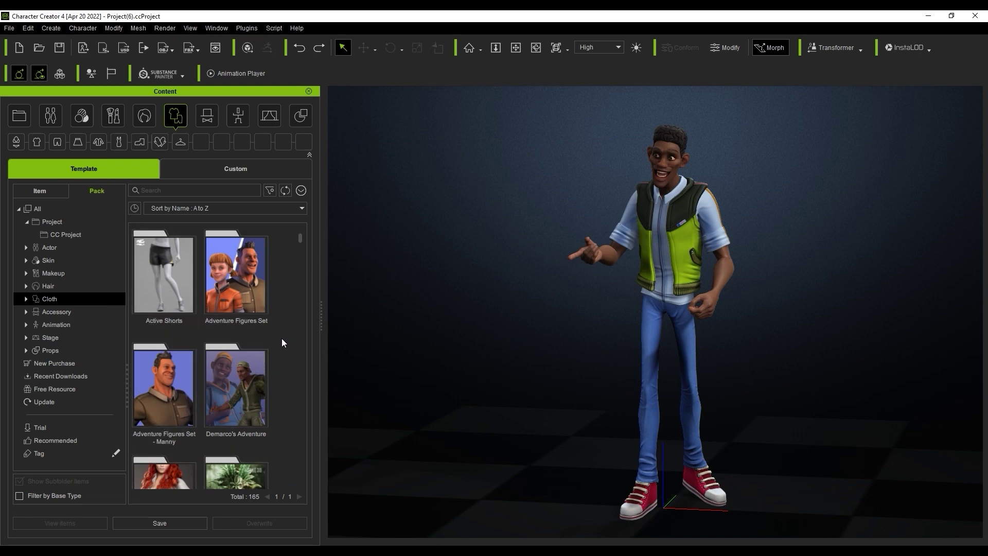
Step: Open the Demarco's Adventure pack and locate the Demarco_JACKET file on disk
double_click(241, 385)
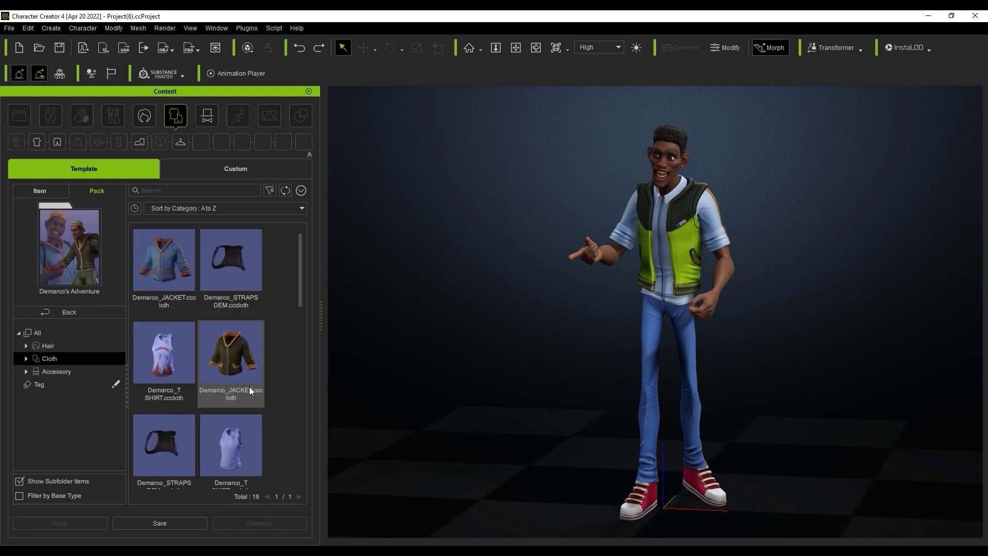
right_click(153, 276)
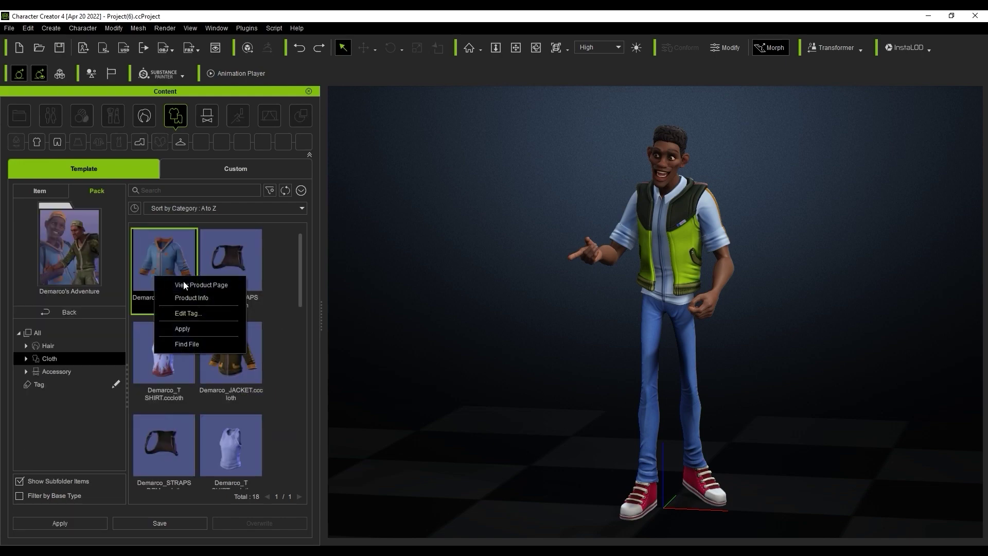
left_click(179, 348)
Step: Confirm the jacket file sits in the shared CASUAL folder, then put Demarco_JACKET on the character
left_click(515, 211)
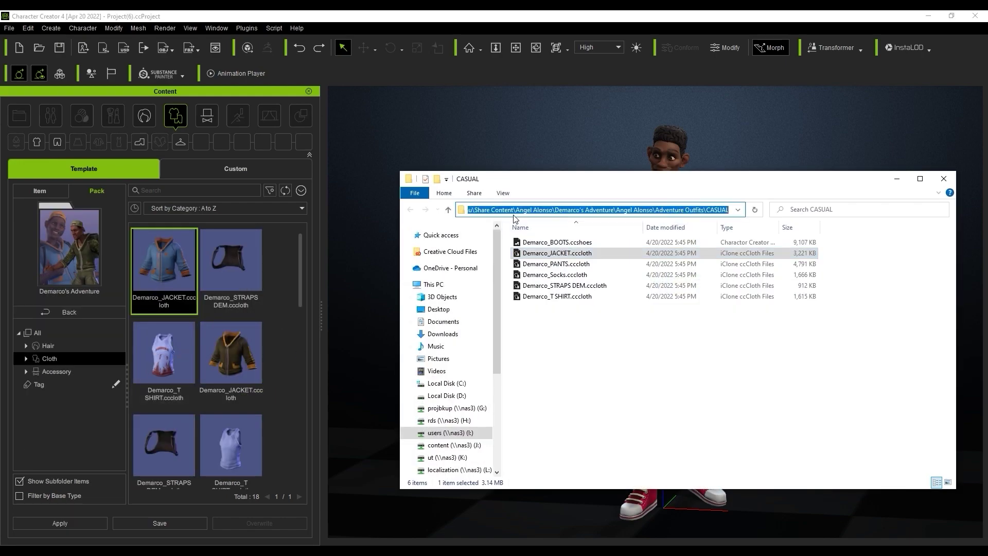
left_click_drag(514, 211, 482, 219)
left_click(469, 211)
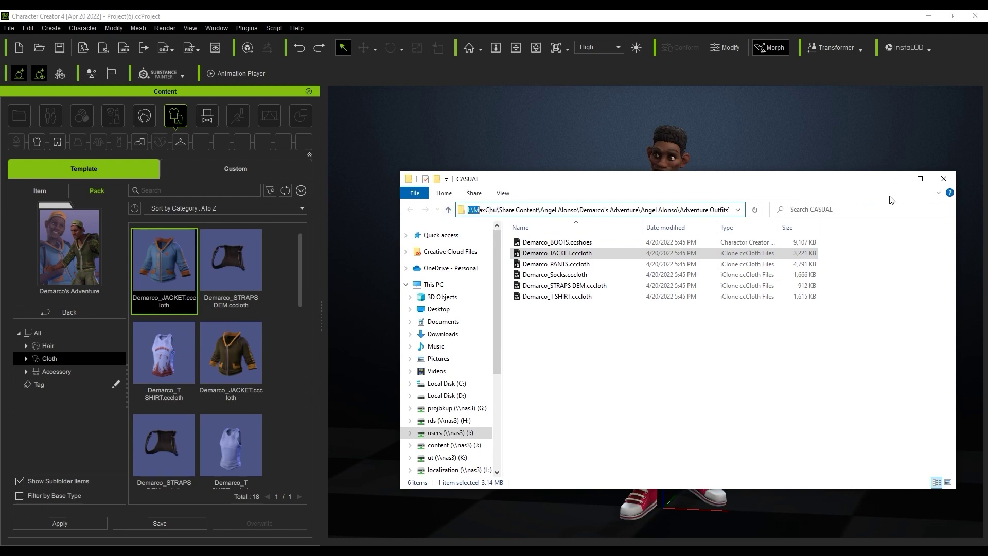
left_click(896, 178)
double_click(186, 263)
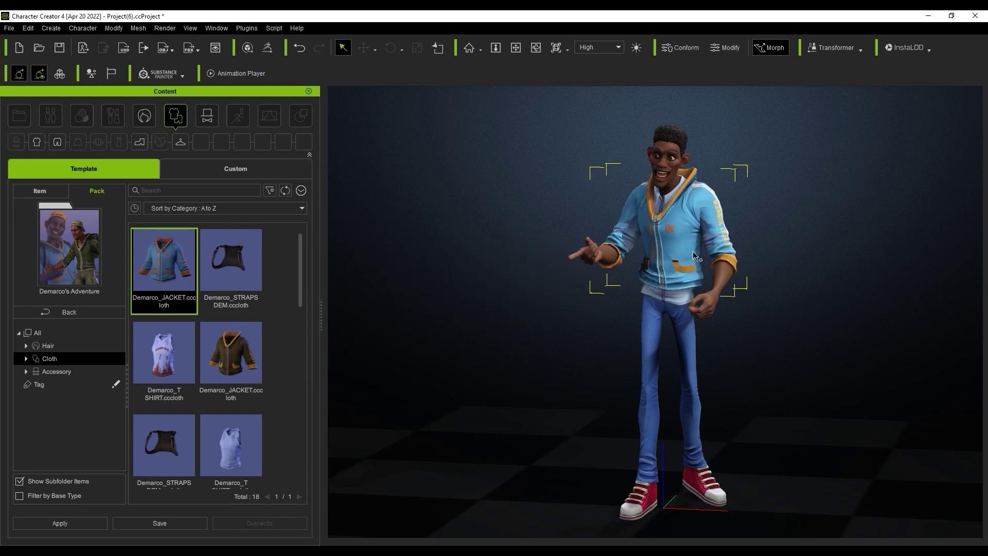
Step: Add Demarco_T SHIRT and the tan Demarco_PANTS to the character, replacing the blue jeans, then deselect it
left_click_drag(301, 267, 301, 281)
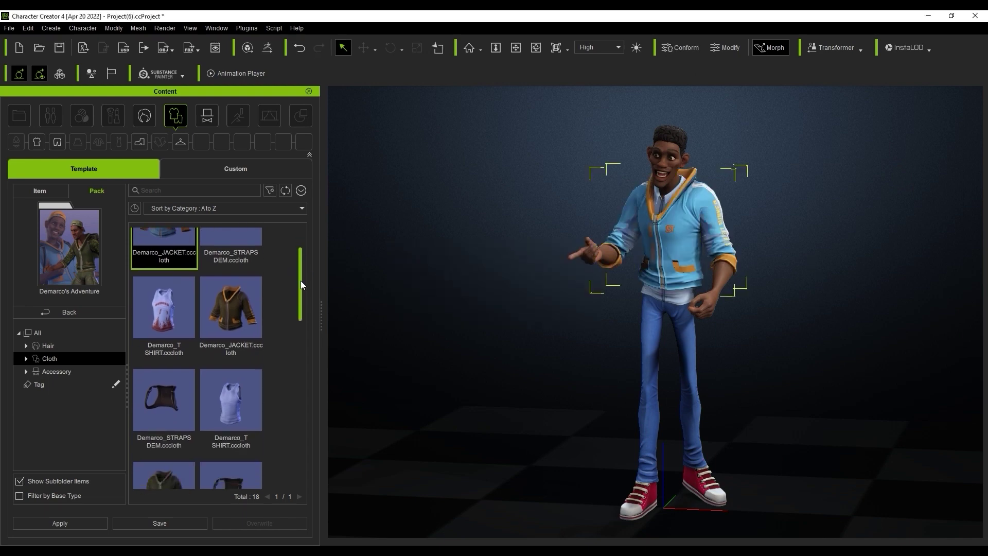
left_click(682, 303)
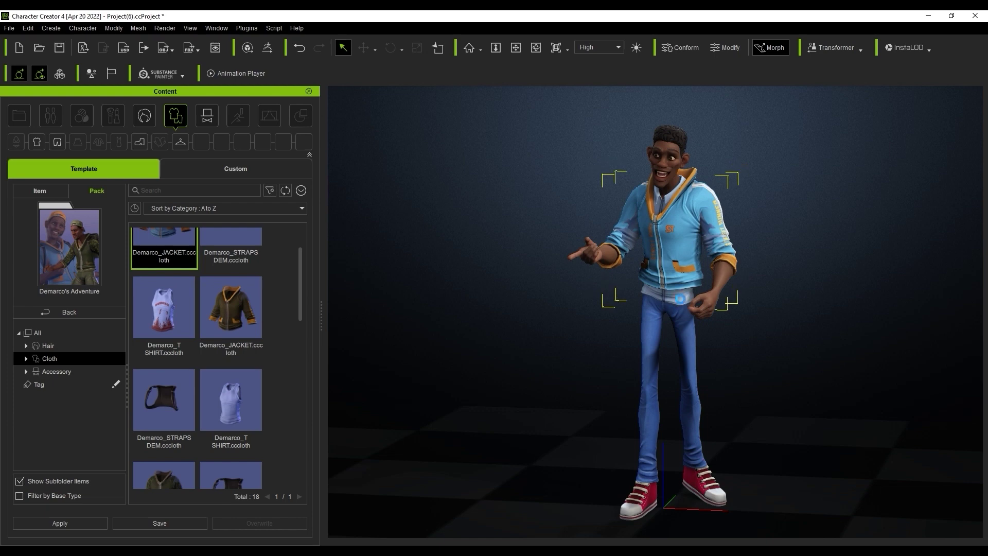
double_click(168, 310)
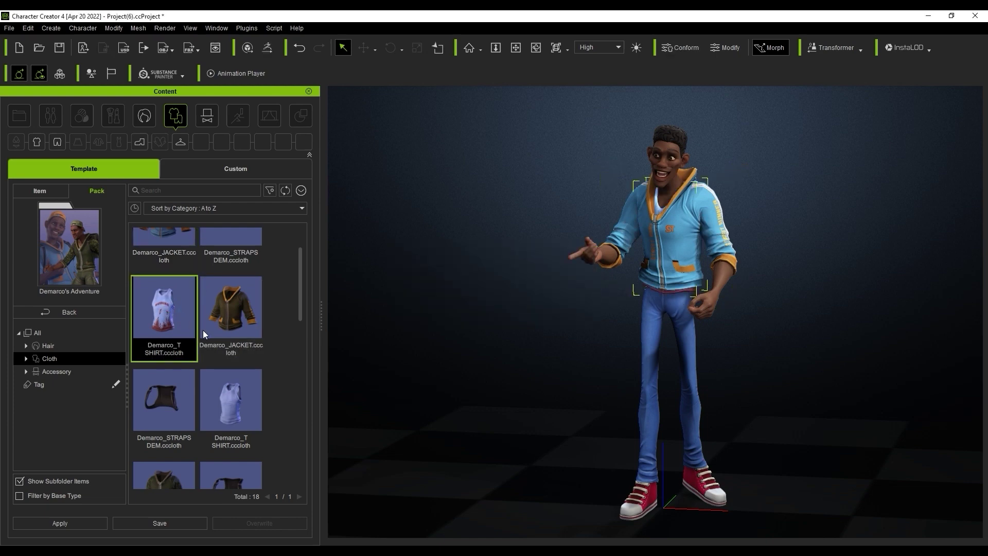
left_click_drag(302, 304, 302, 381)
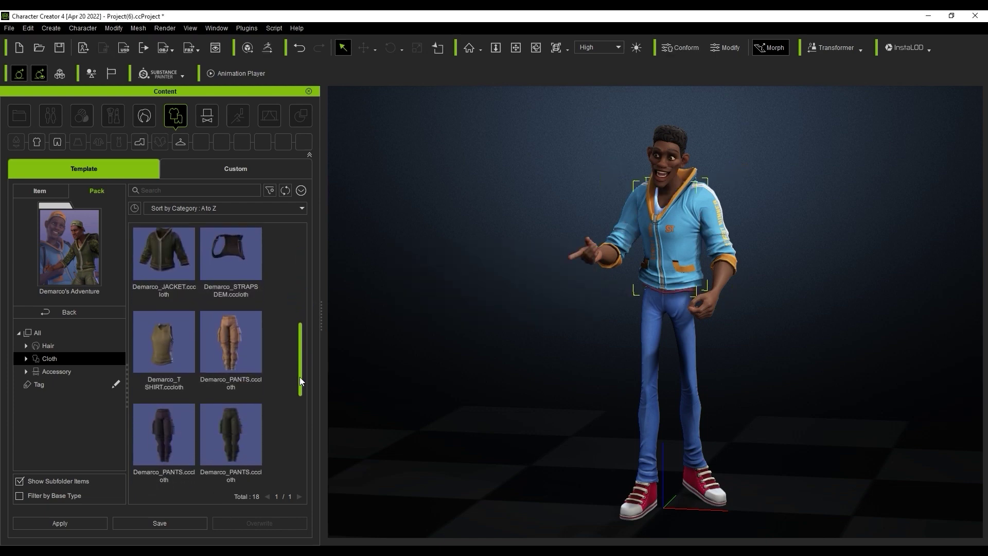
double_click(231, 346)
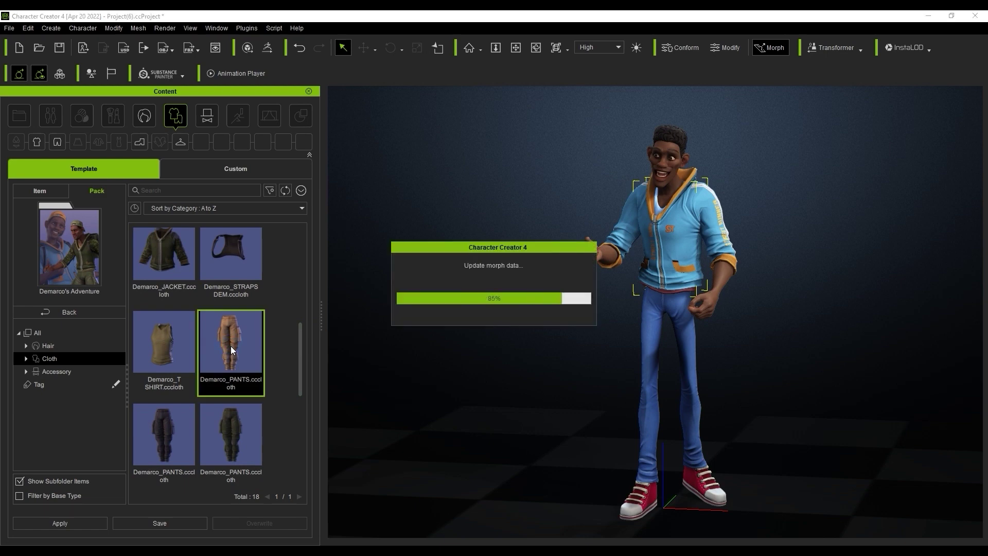
left_click(532, 342)
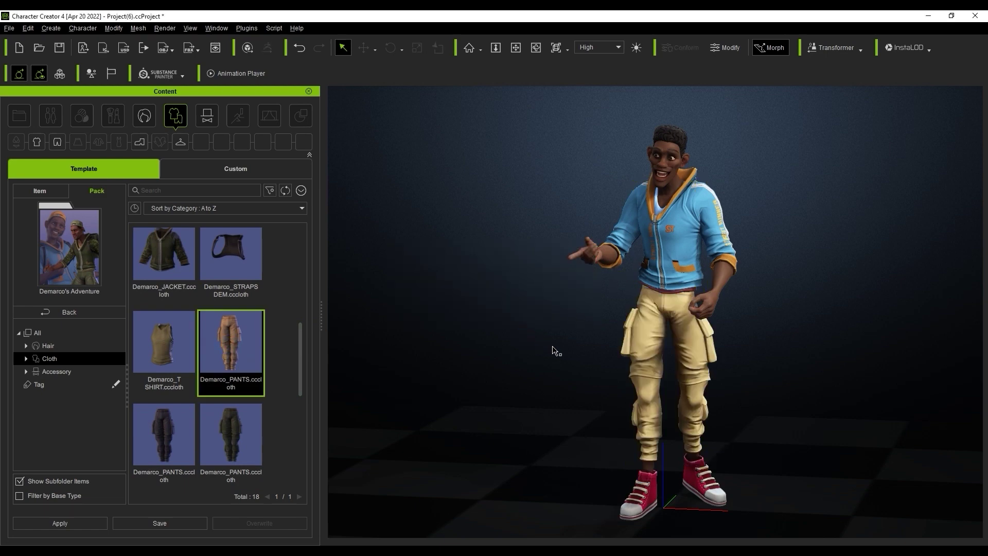